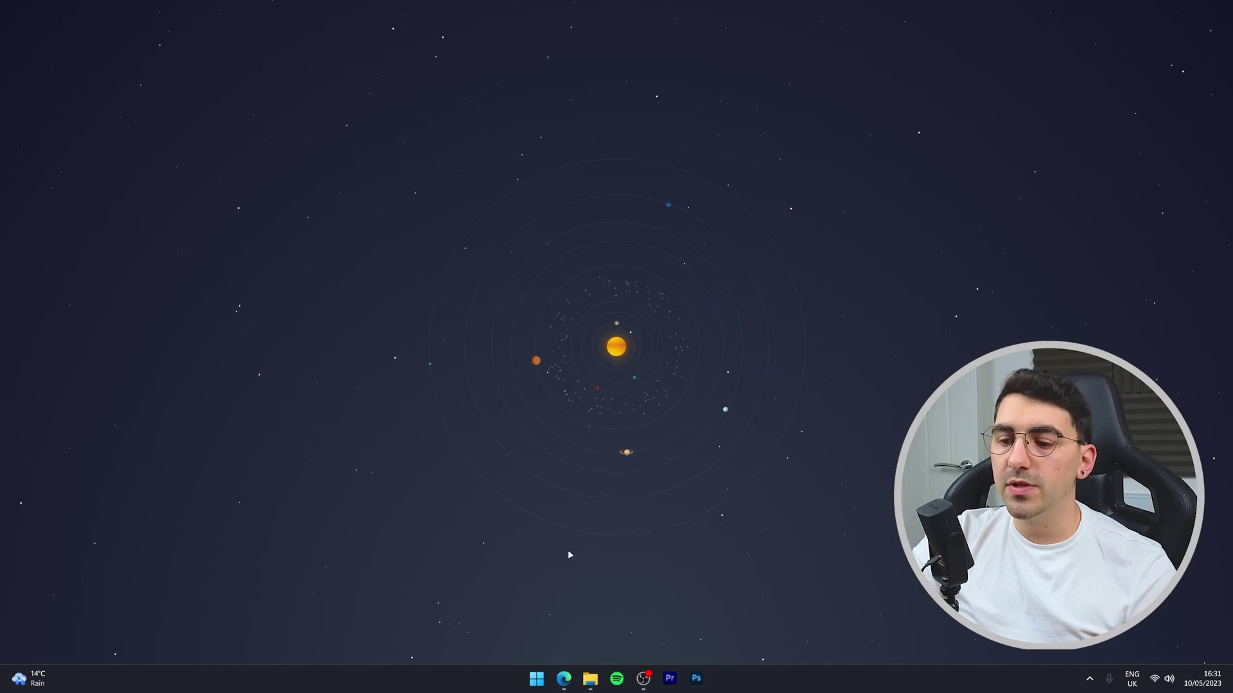
# Go to the OptiFine downloads page and list OptiFine for all Minecraft versions.
pyautogui.click(564, 678)
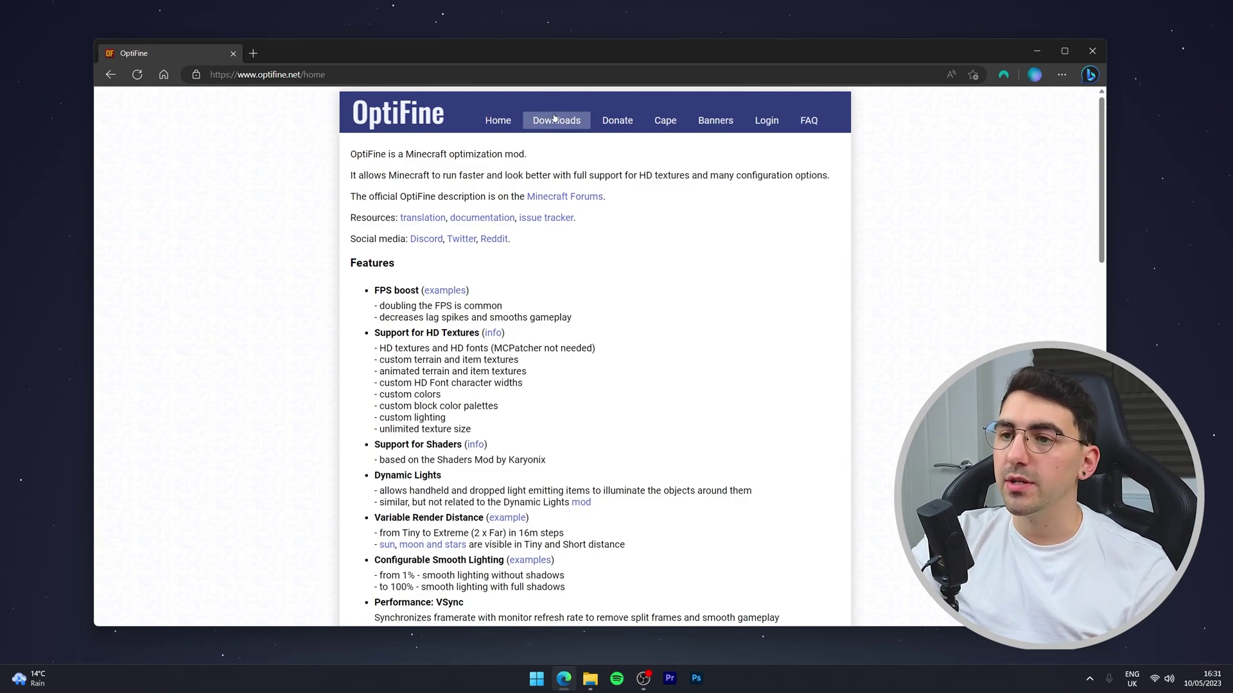
pyautogui.click(555, 119)
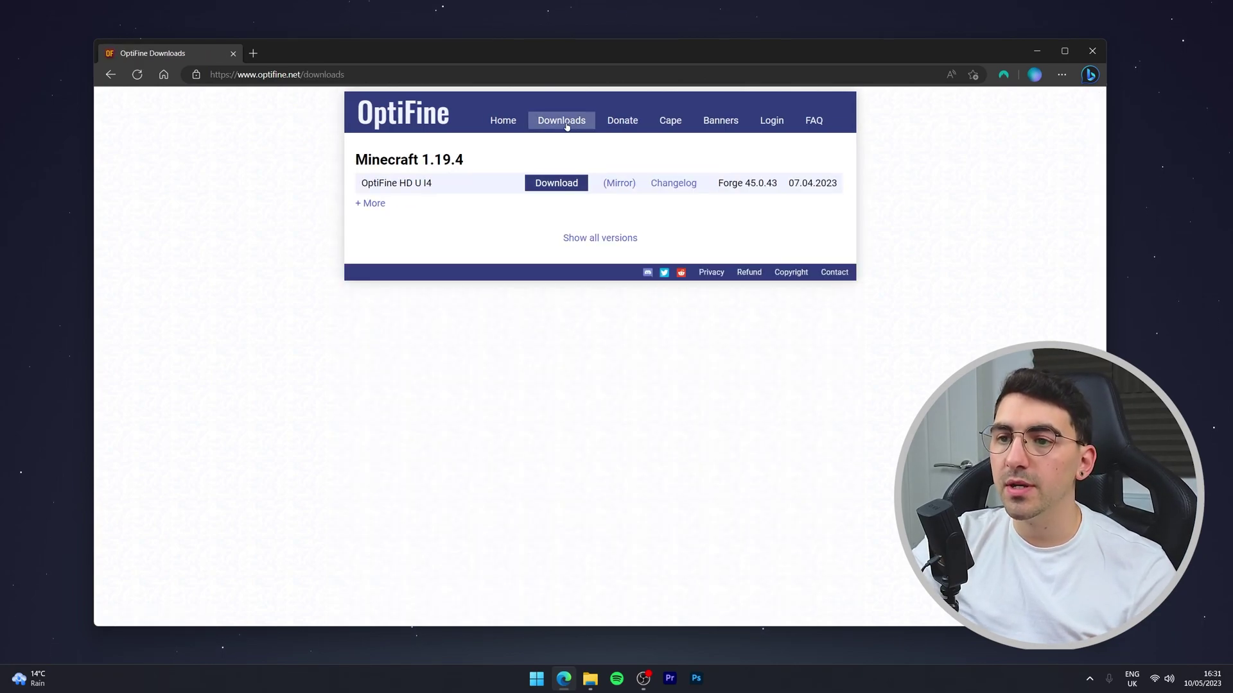
pyautogui.moveTo(419, 160); pyautogui.dragTo(470, 159)
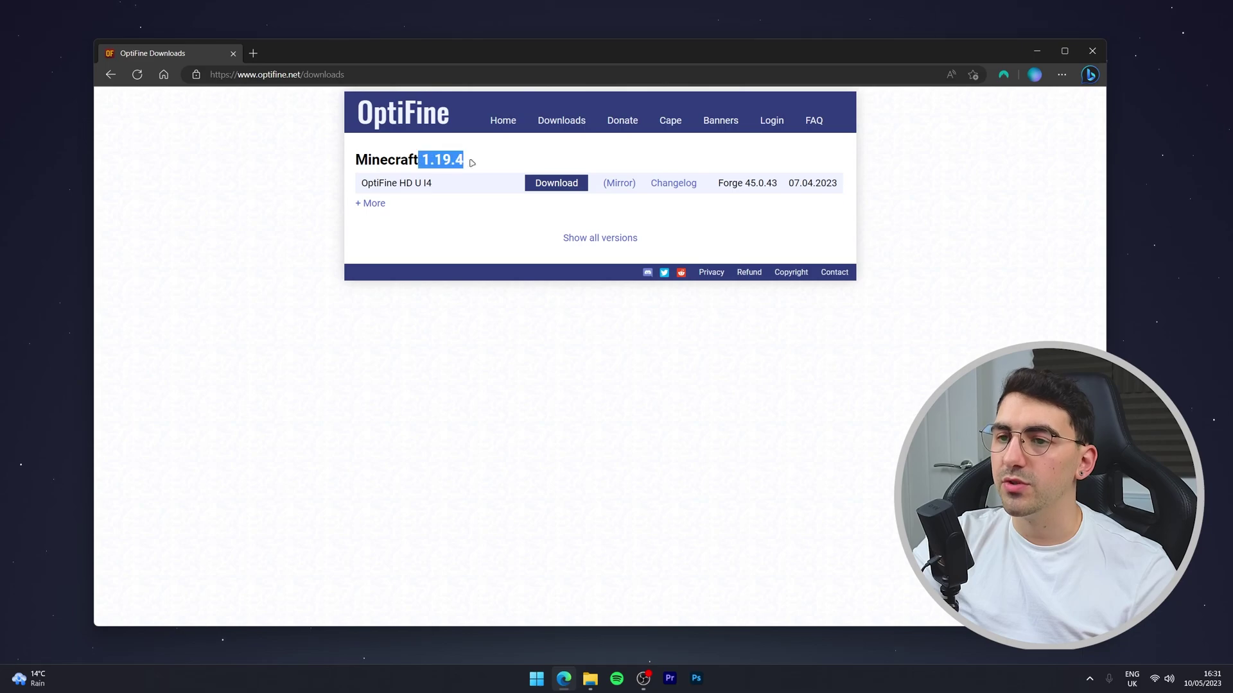
pyautogui.click(485, 168)
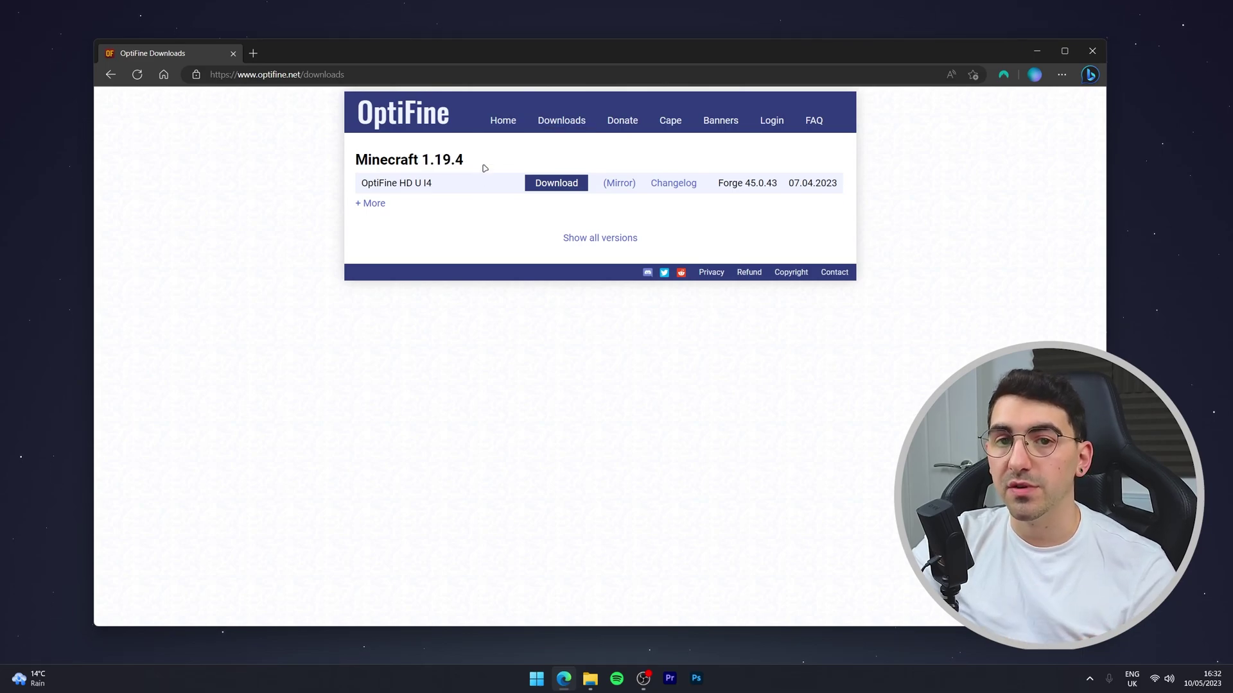
pyautogui.click(572, 240)
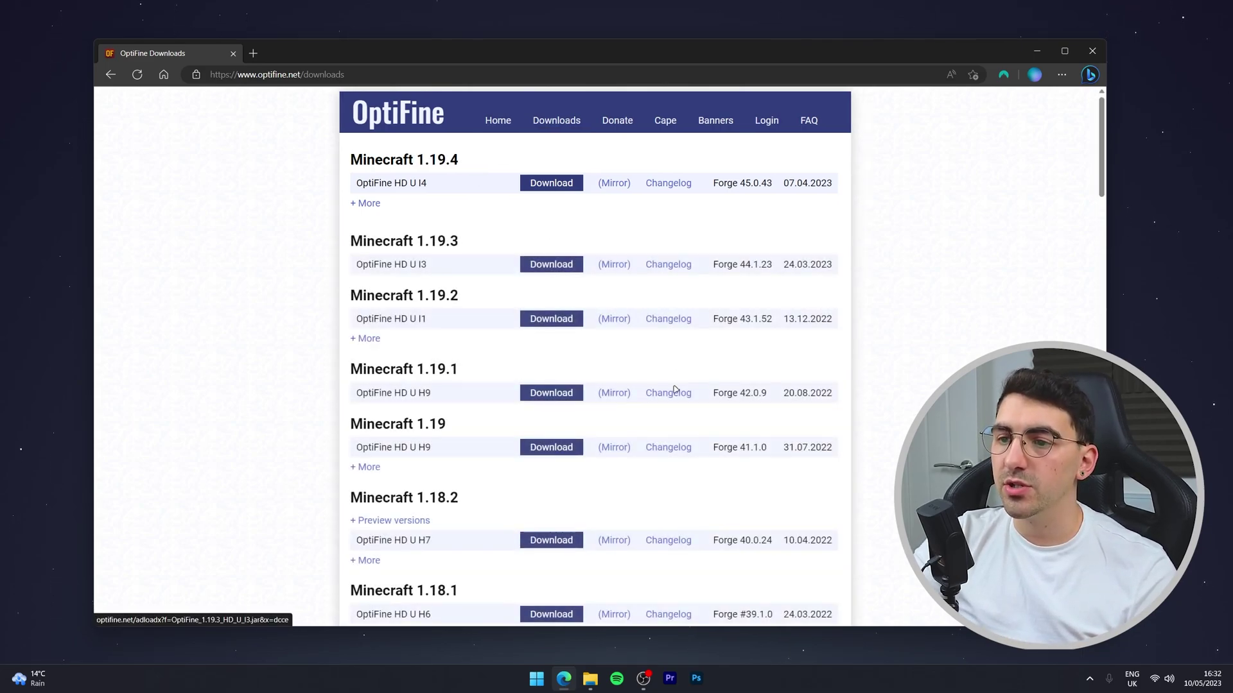
pyautogui.scroll(-9, 553, 308)
pyautogui.scroll(9, 549, 347)
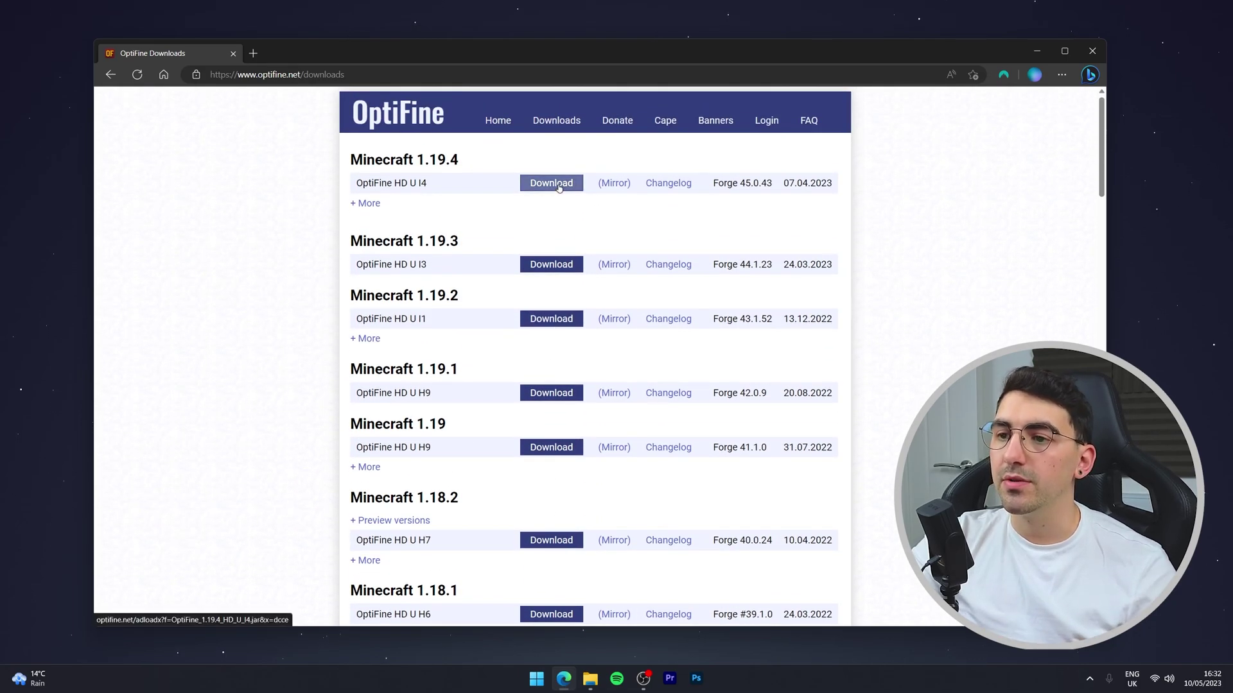
# Download OptiFine HD U I4 for 1.19.4 and save the jar to the desktop.
pyautogui.click(558, 184)
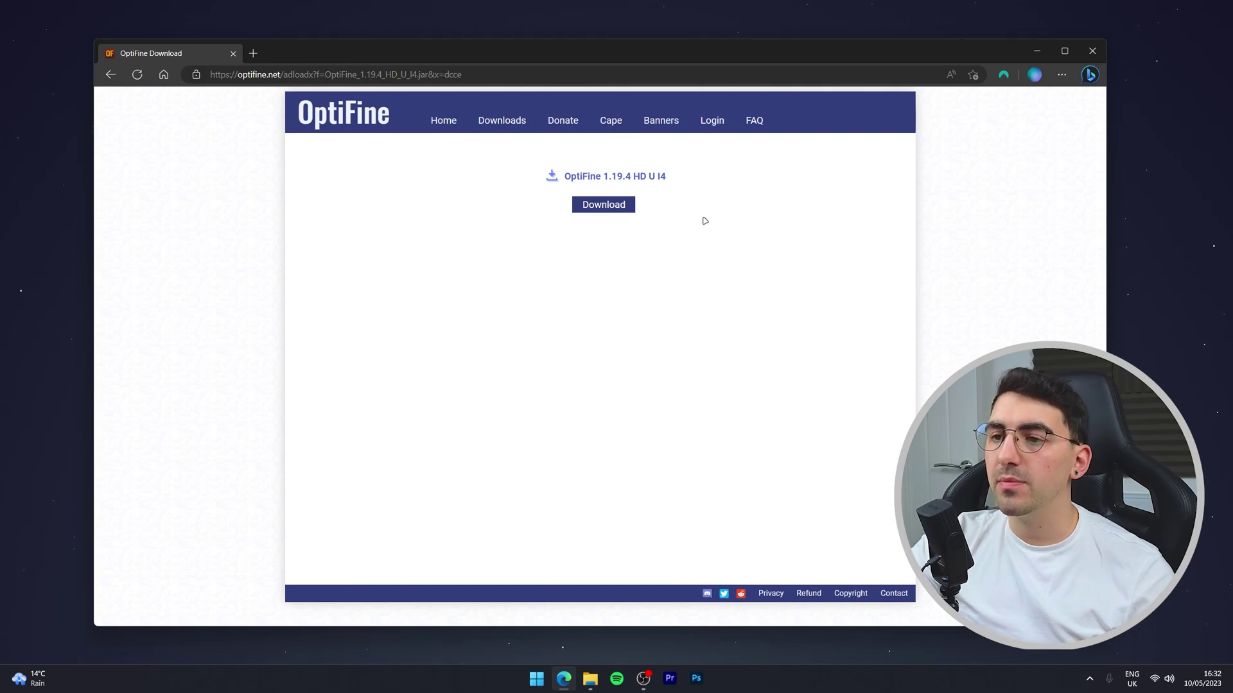
pyautogui.click(592, 203)
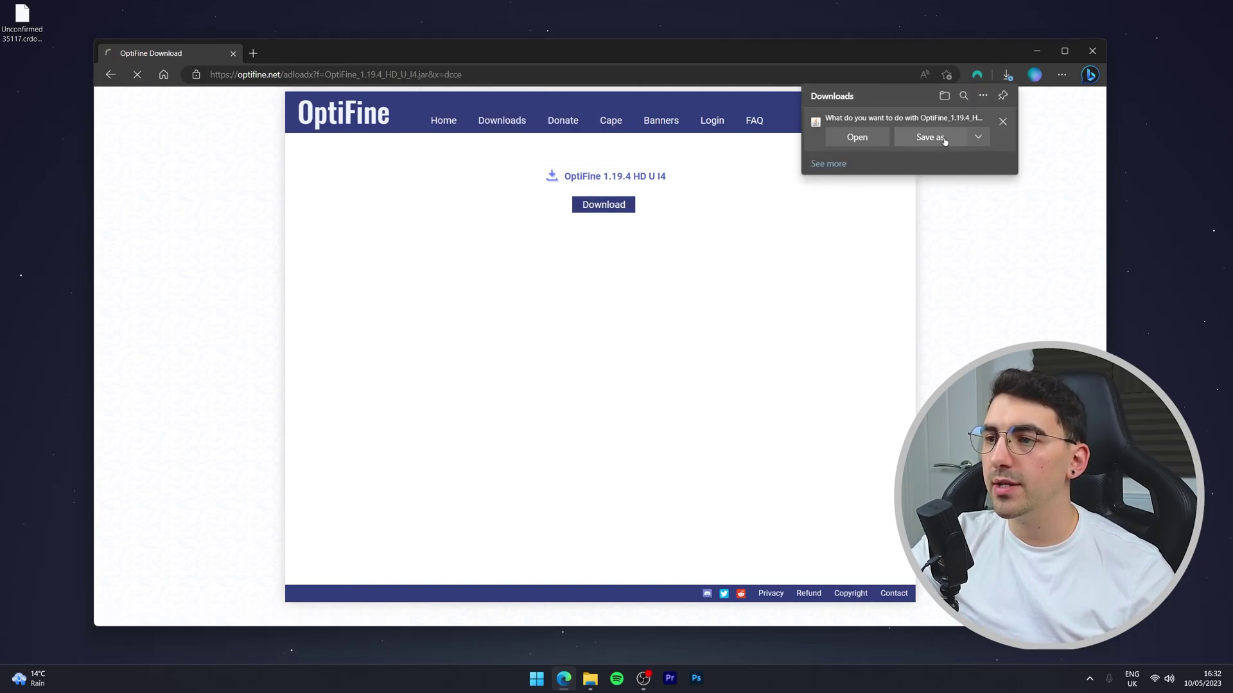
pyautogui.click(666, 190)
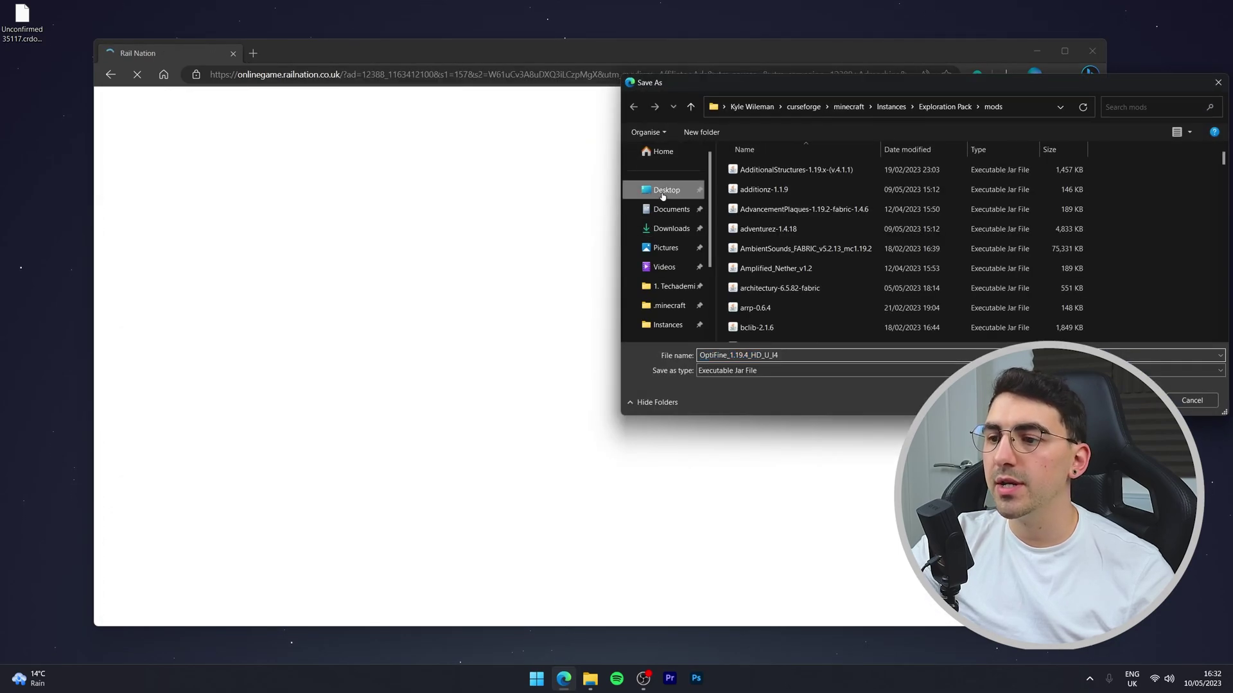
pyautogui.press('Return')
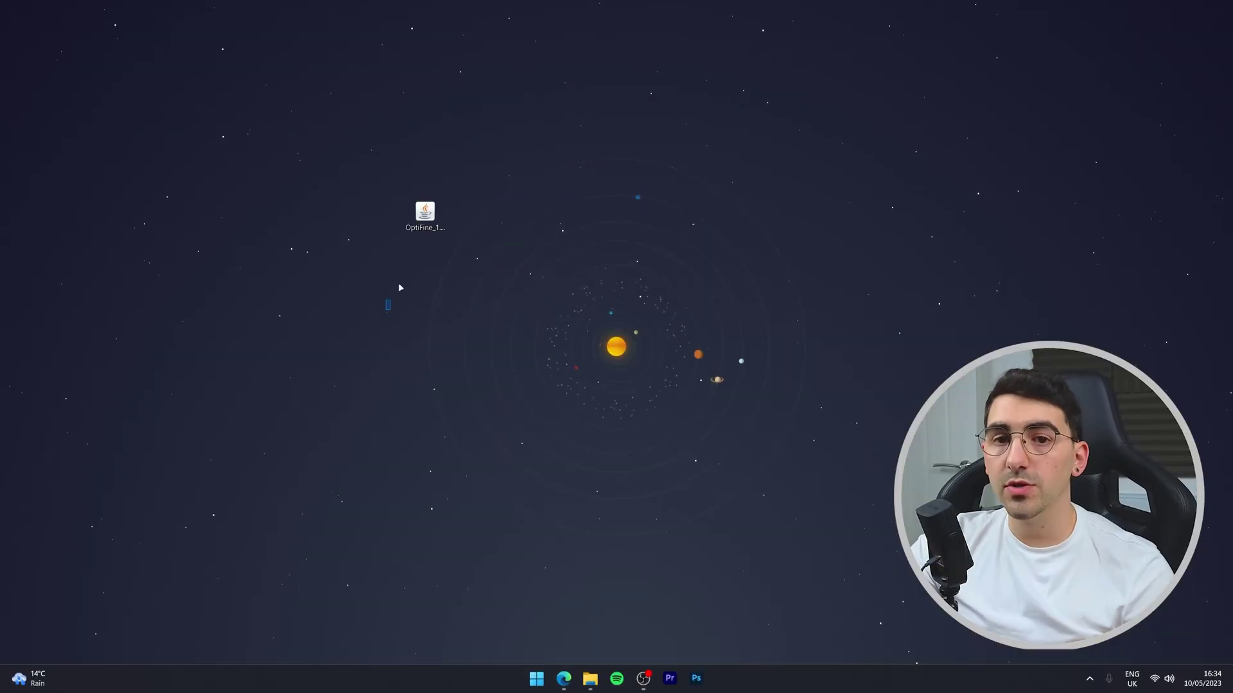
pyautogui.moveTo(388, 307); pyautogui.dragTo(542, 138)
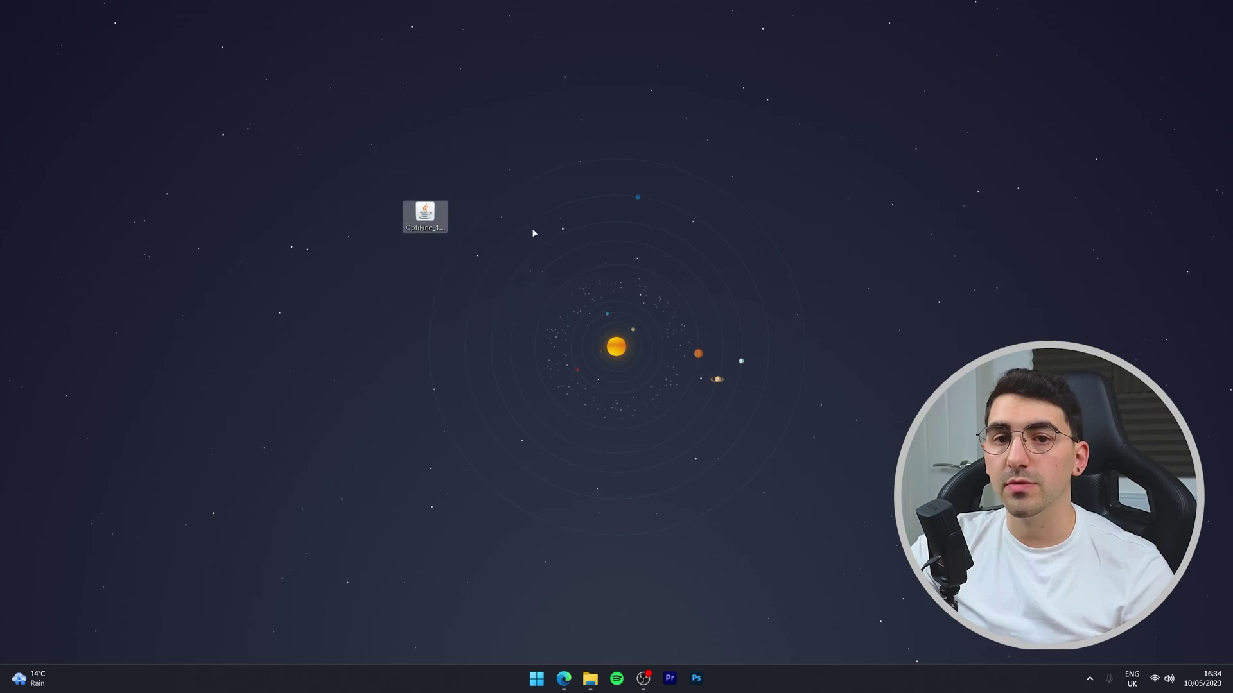
# Install OptiFine HD Ultra I4 for 1.19.4 from the desktop jar, then delete the jar.
pyautogui.doubleClick(425, 217)
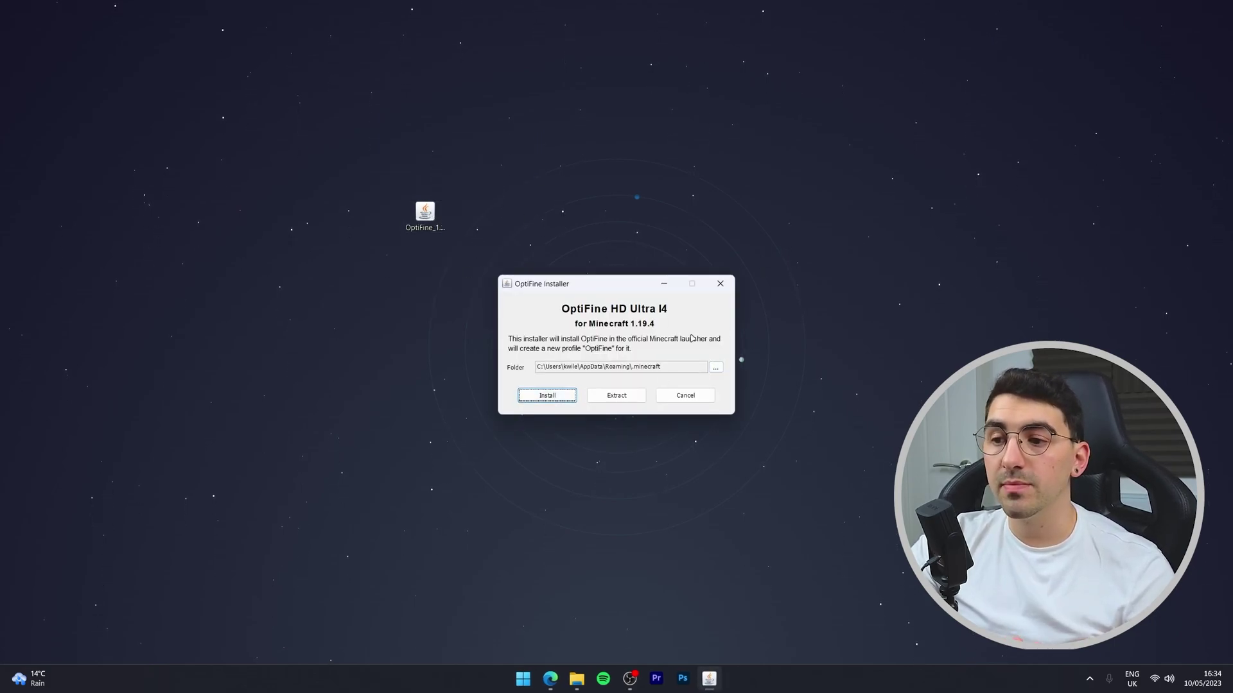
pyautogui.click(567, 397)
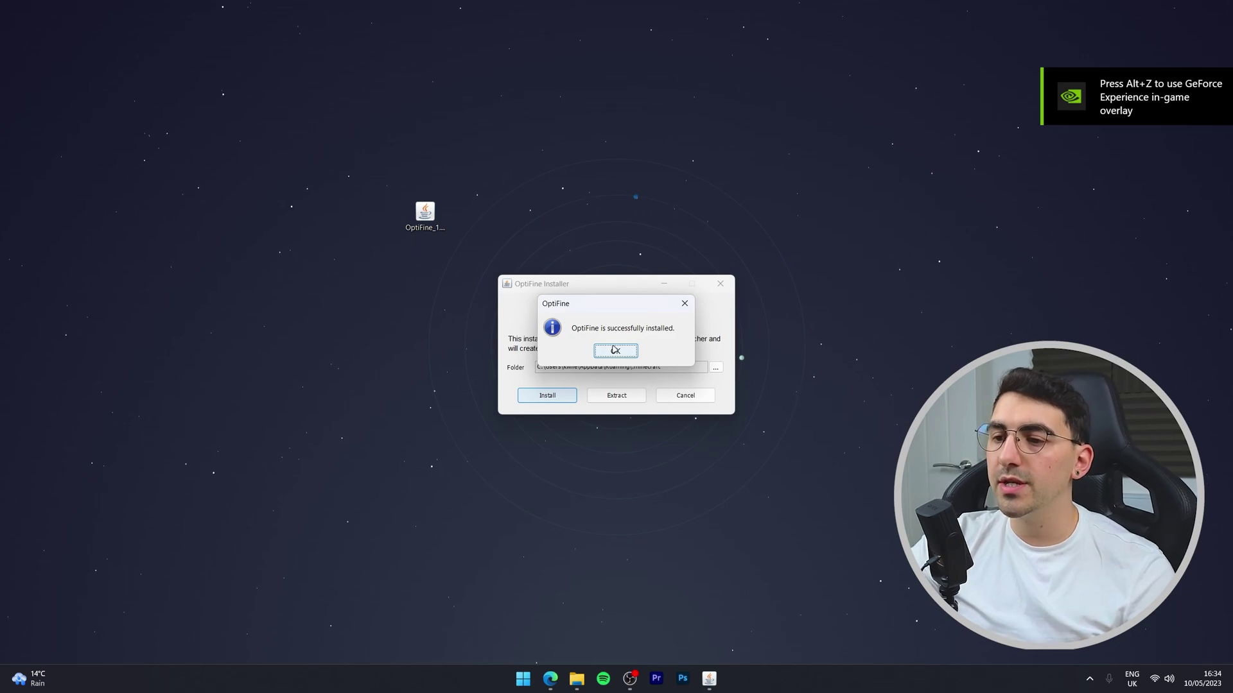
pyautogui.click(614, 350)
pyautogui.moveTo(534, 336); pyautogui.dragTo(321, 152)
pyautogui.press('Delete')
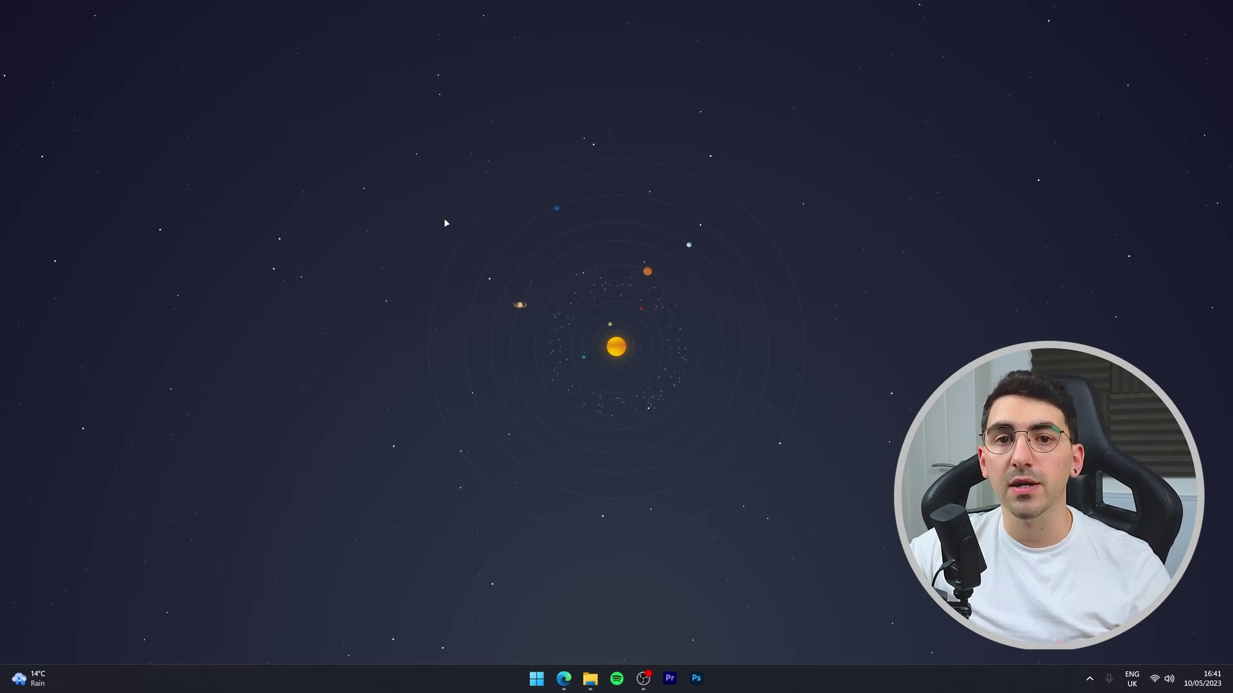
# Save the Faithful 32x Java 1.19.4 zip from its latest release page to the desktop.
pyautogui.click(564, 679)
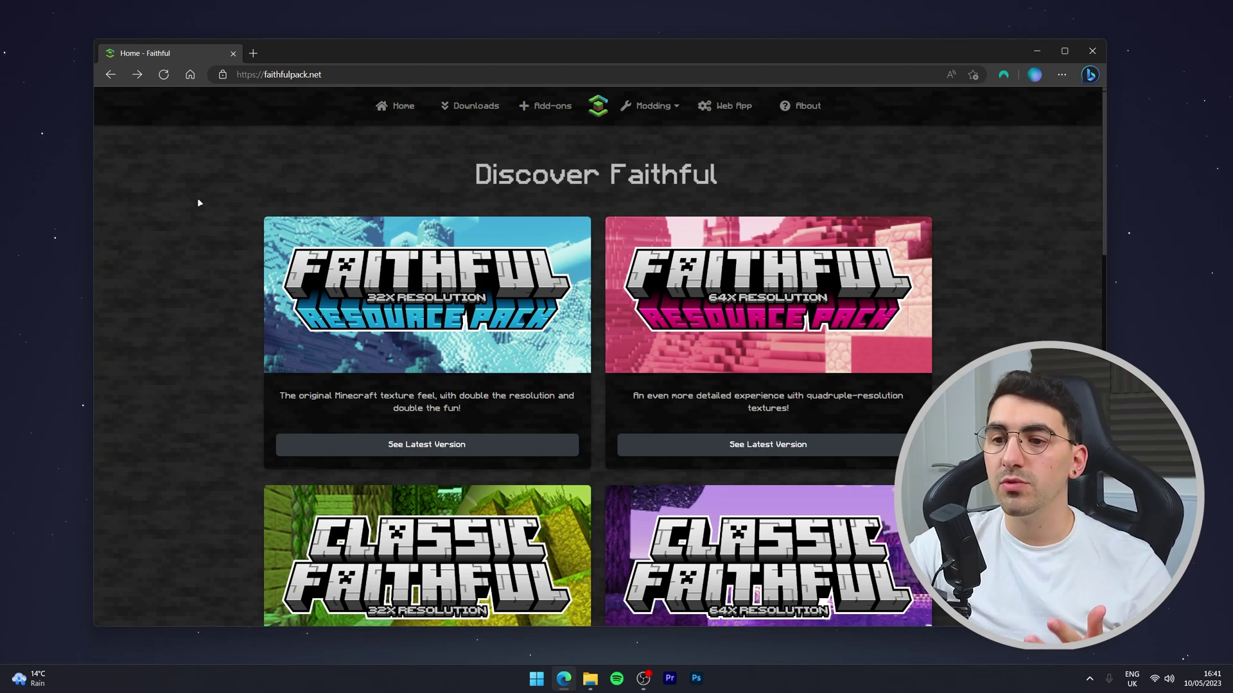
pyautogui.click(427, 445)
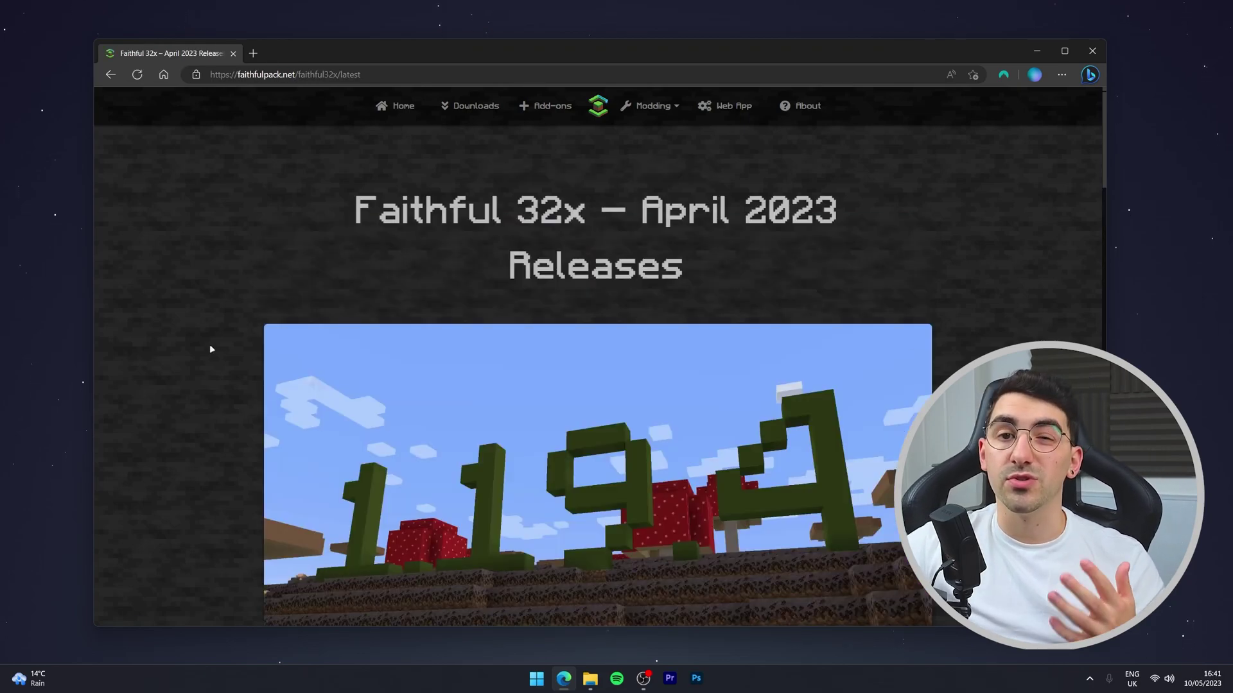
pyautogui.scroll(-10, 210, 347)
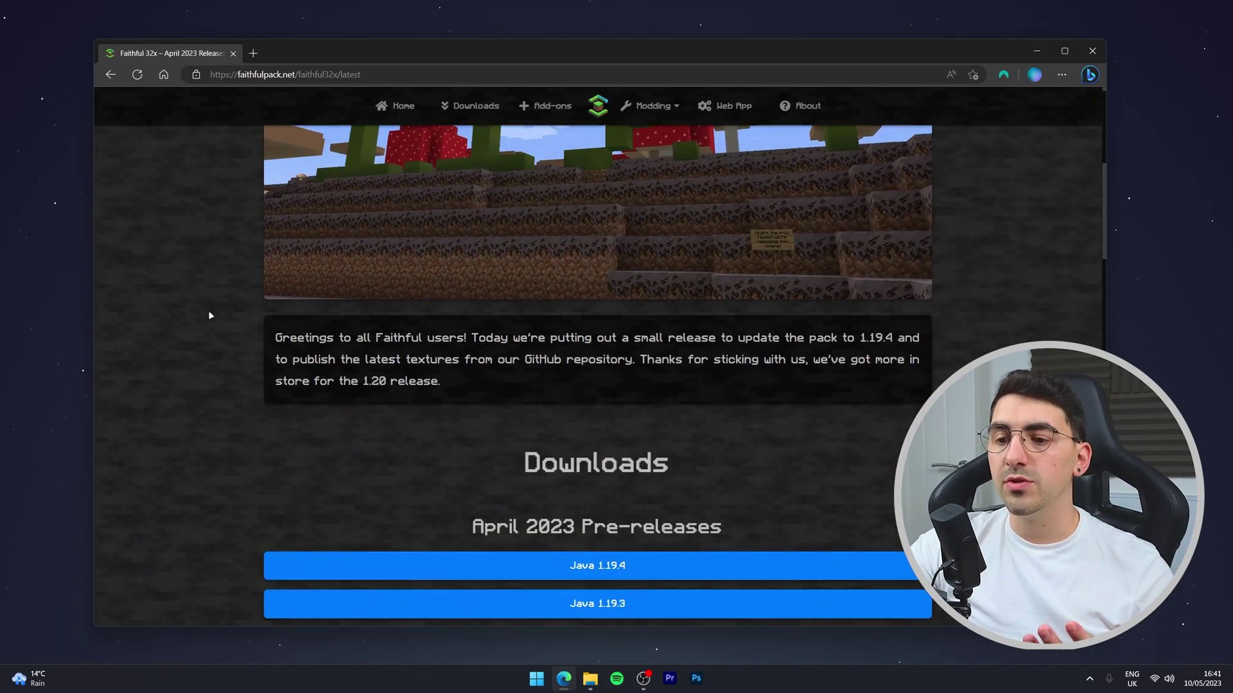
pyautogui.scroll(-1, 463, 309)
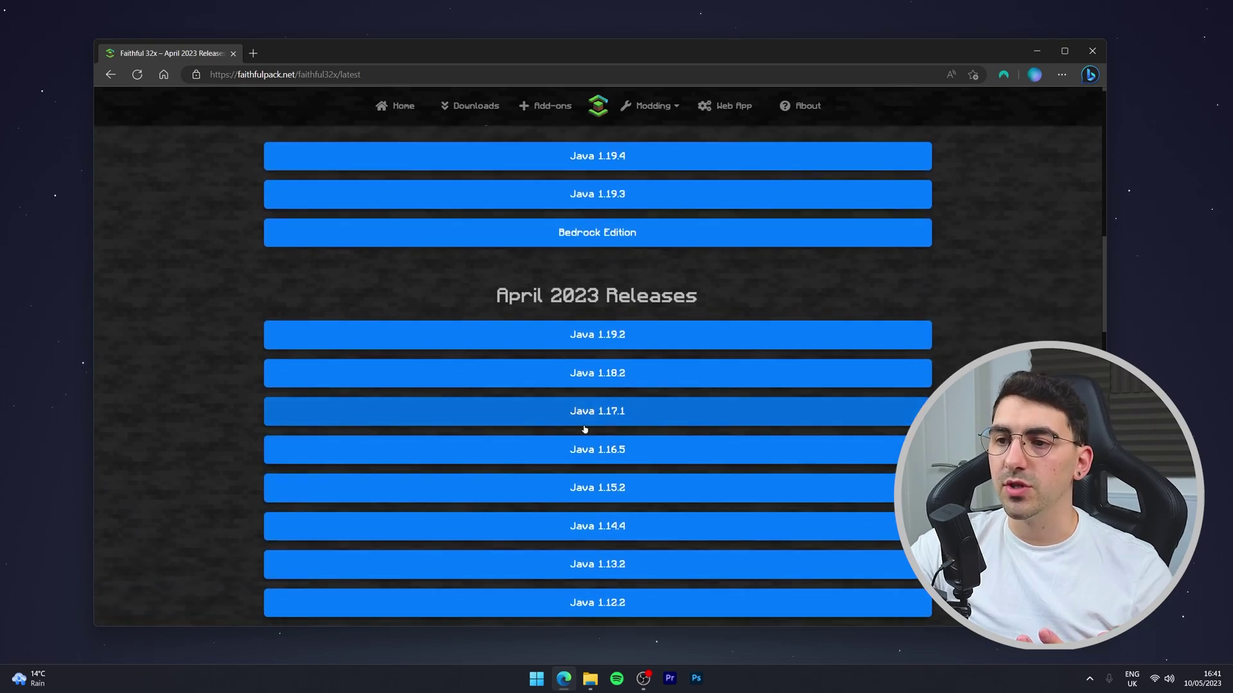
pyautogui.scroll(2, 546, 417)
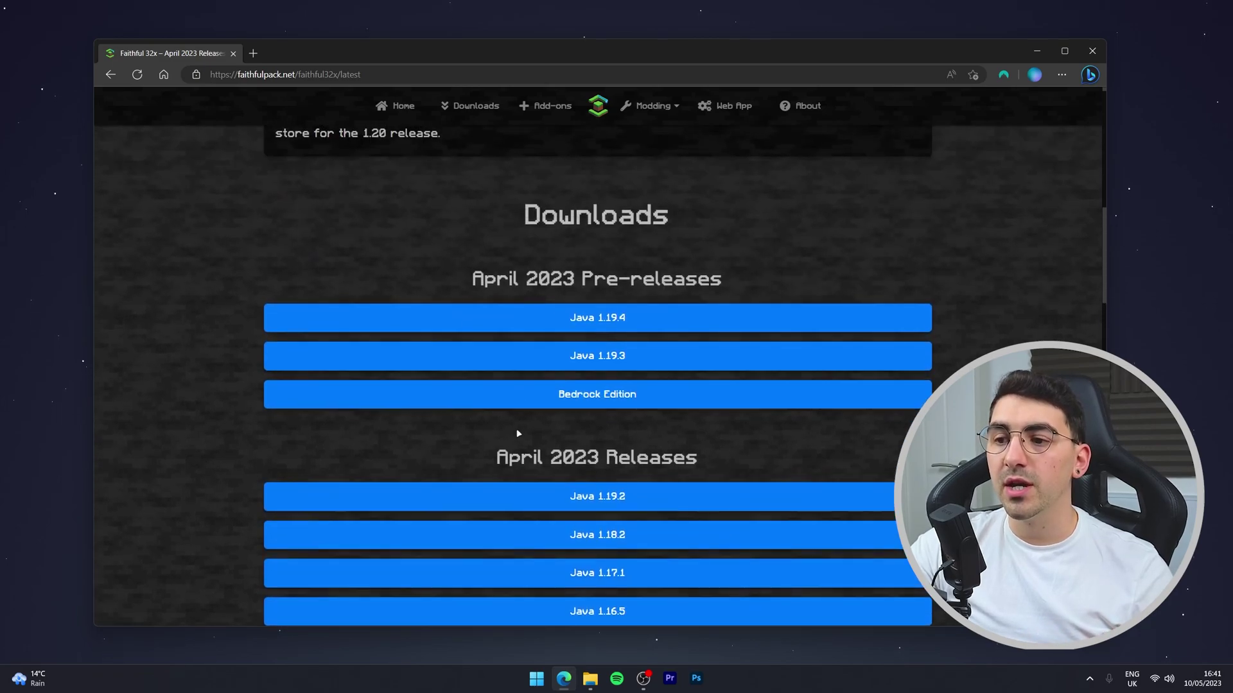
pyautogui.click(643, 325)
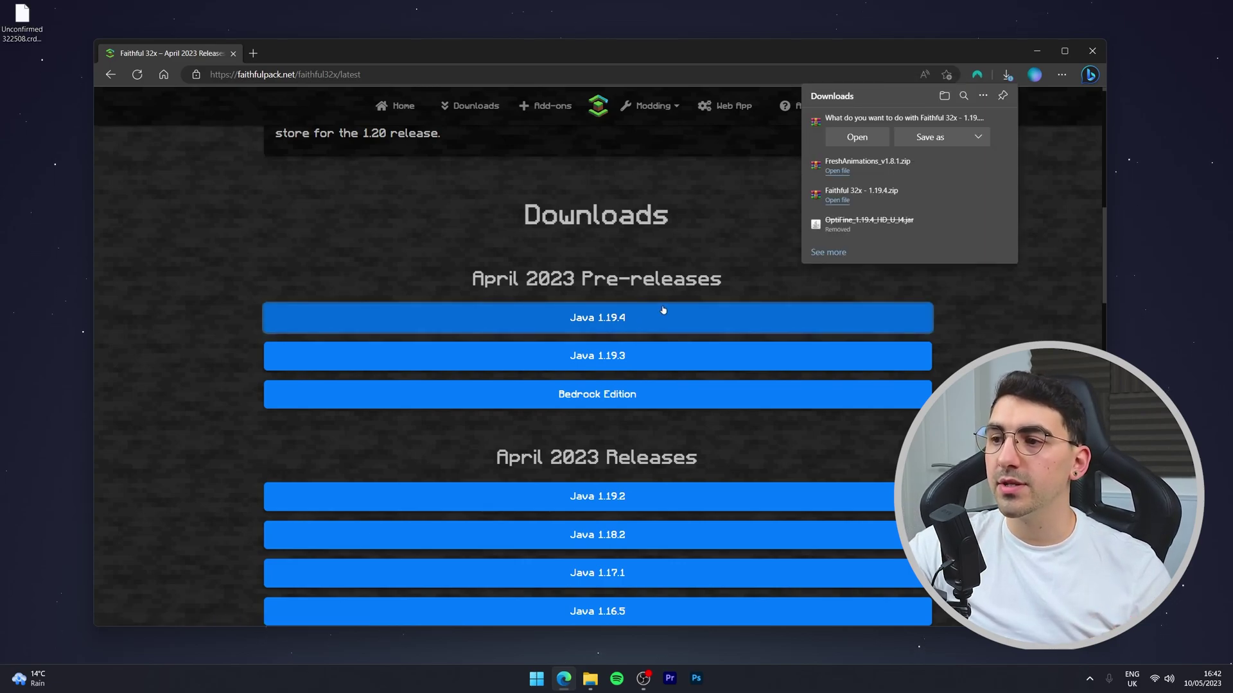
pyautogui.click(907, 148)
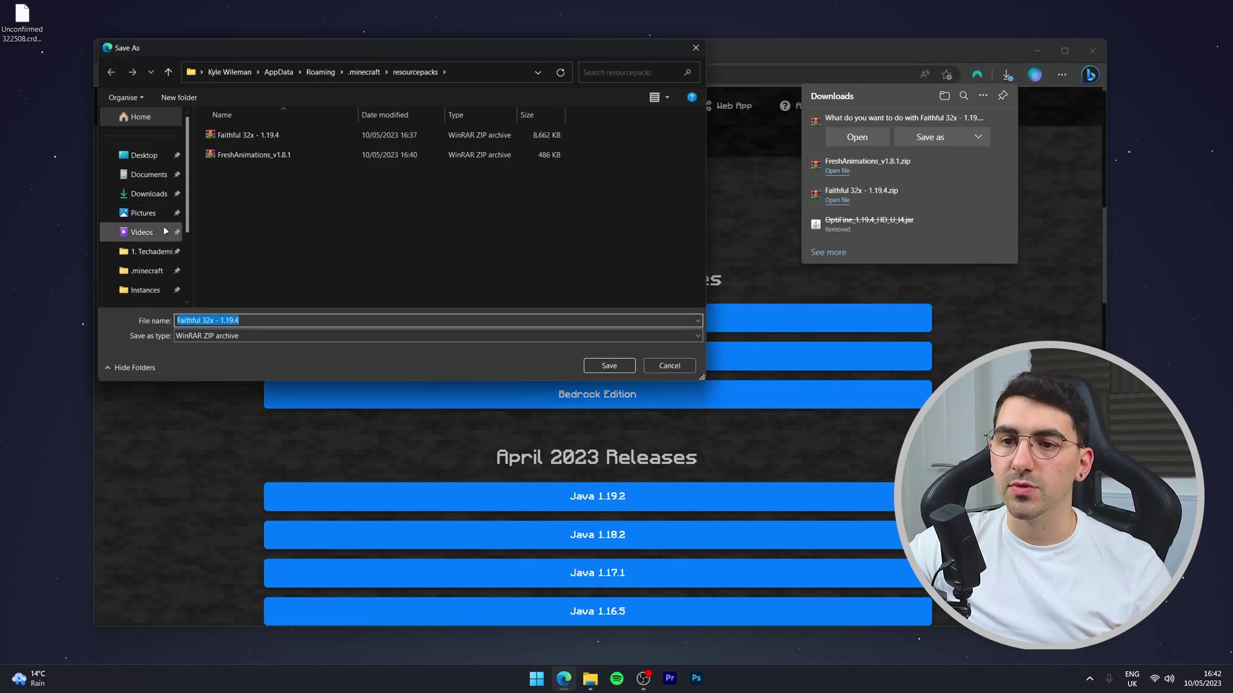
pyautogui.click(144, 155)
pyautogui.click(607, 366)
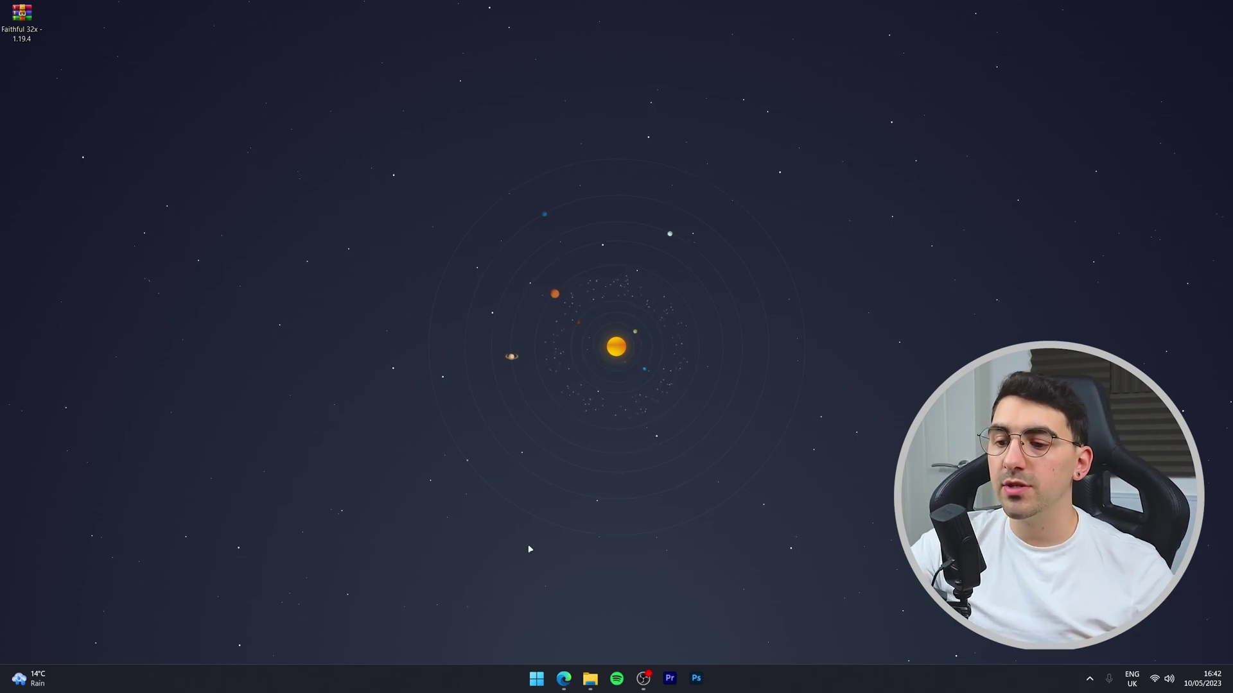
# Download the FA 1.8.1 file from the Fresh Animations Files list to the desktop.
pyautogui.click(564, 678)
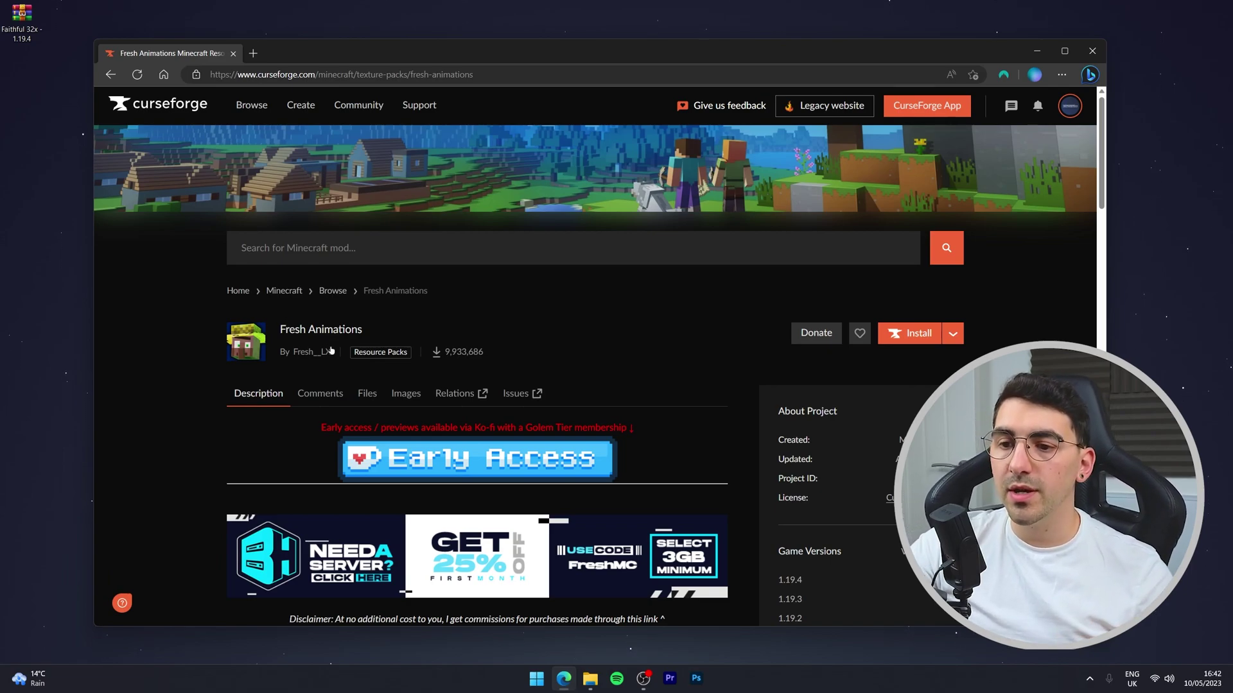
pyautogui.click(366, 394)
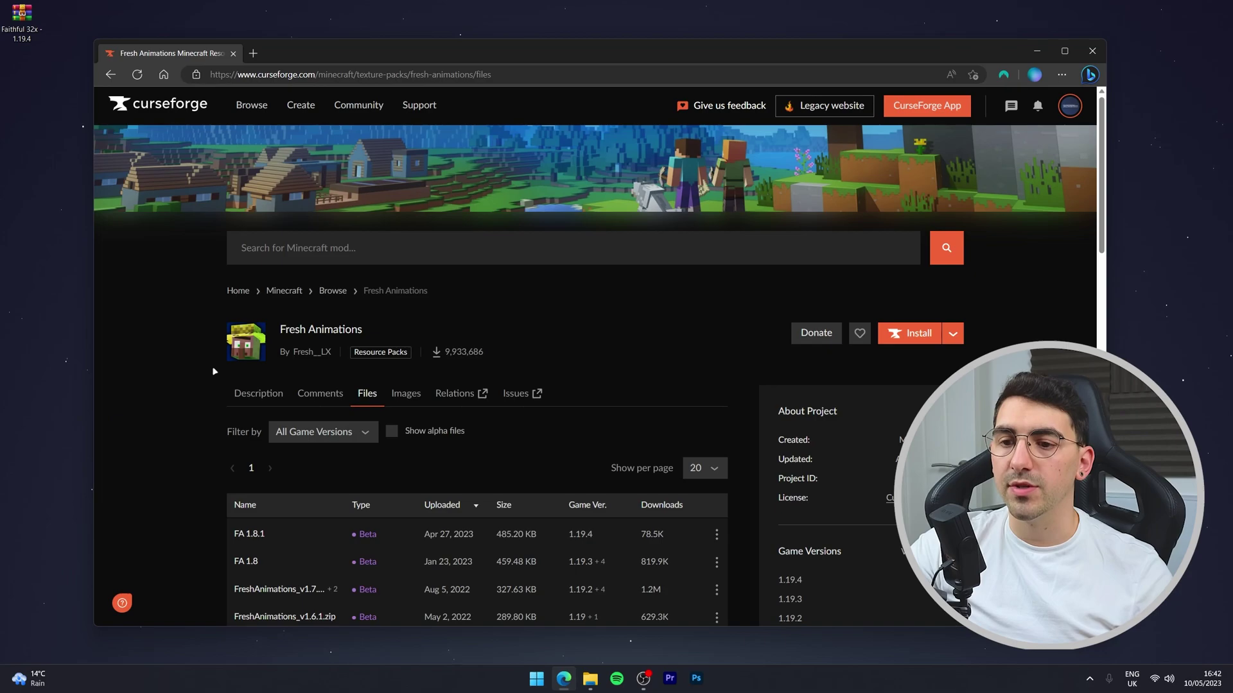
pyautogui.scroll(-4, 214, 372)
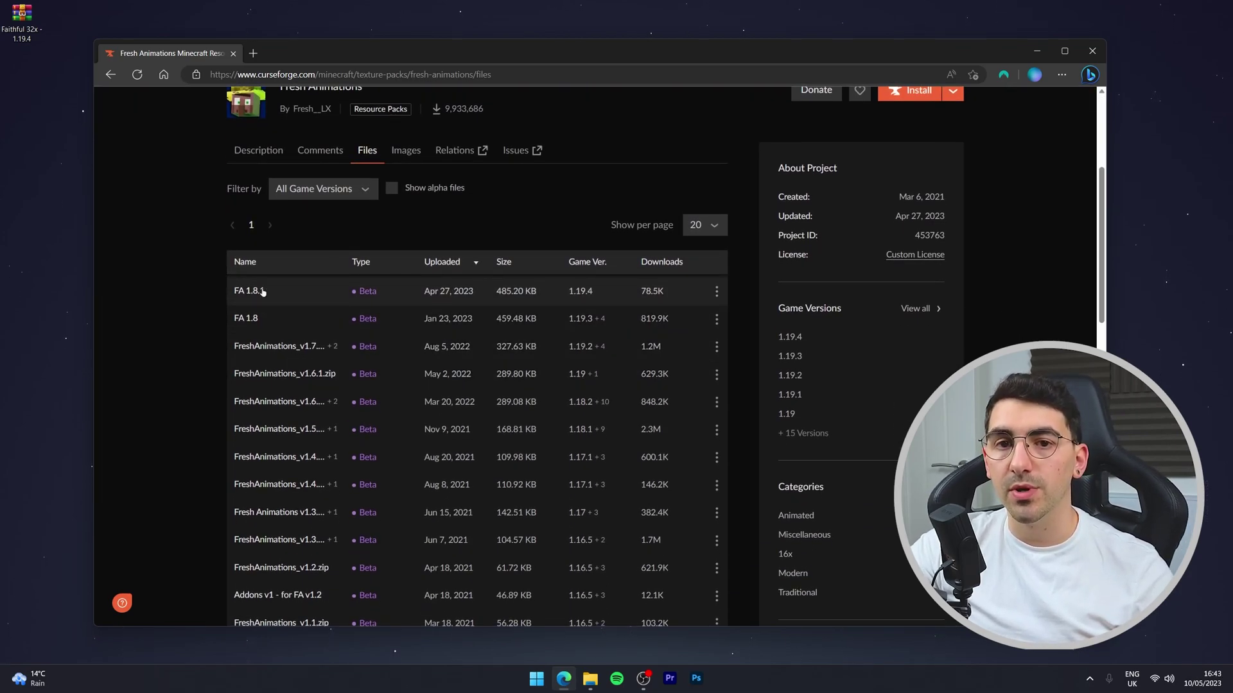
pyautogui.click(298, 289)
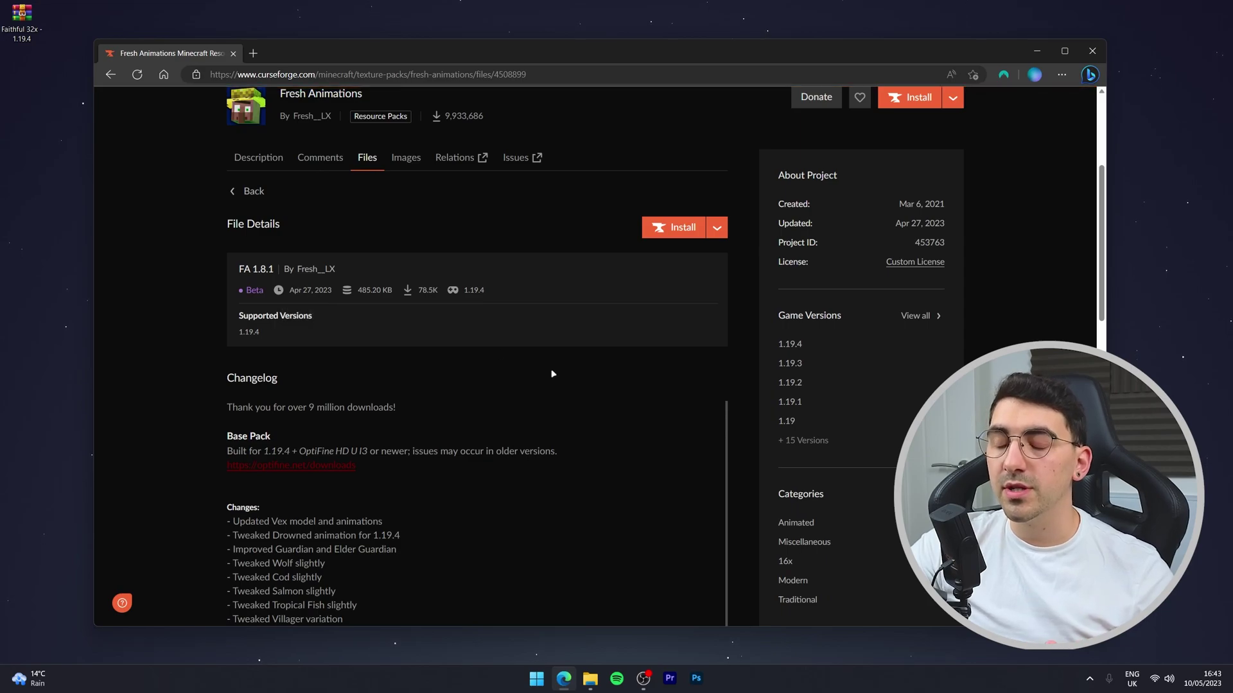
pyautogui.click(716, 229)
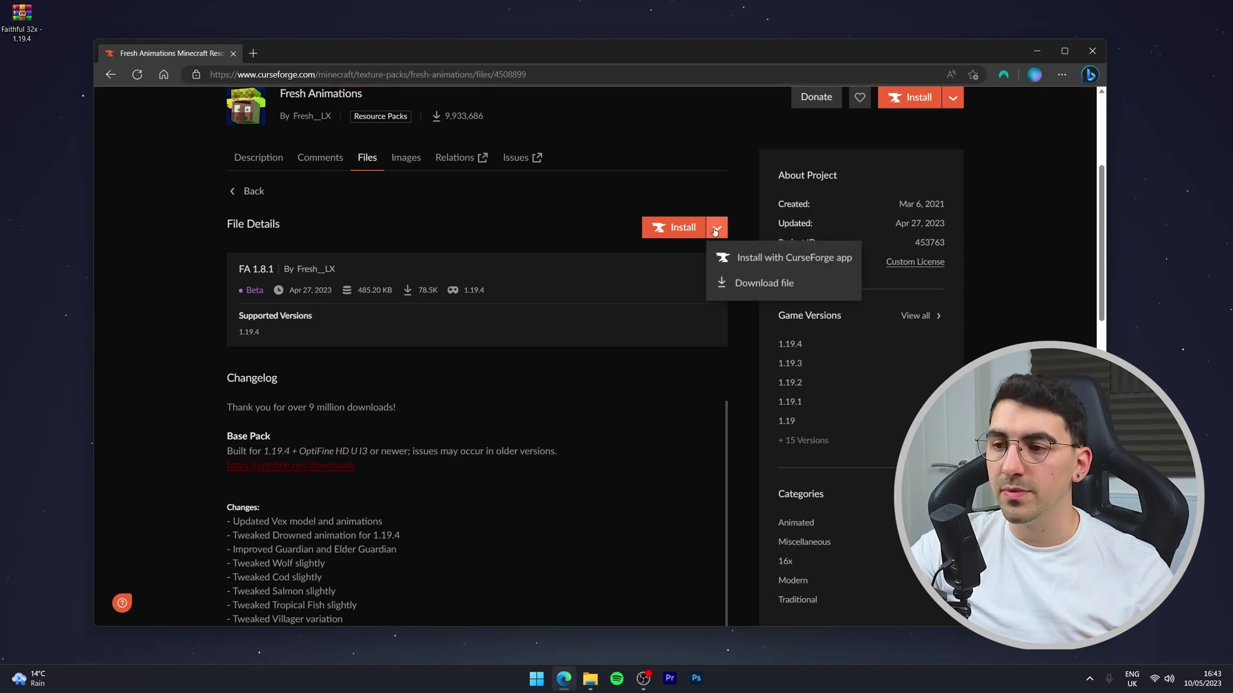
pyautogui.click(811, 286)
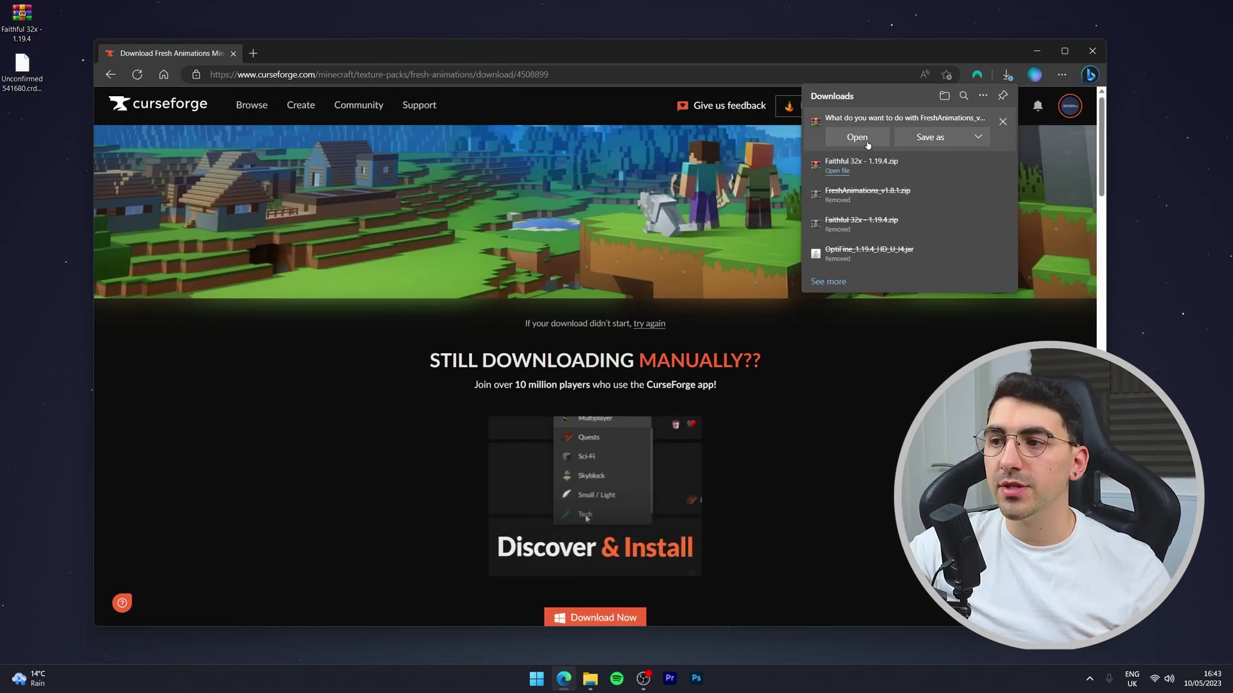
pyautogui.click(930, 137)
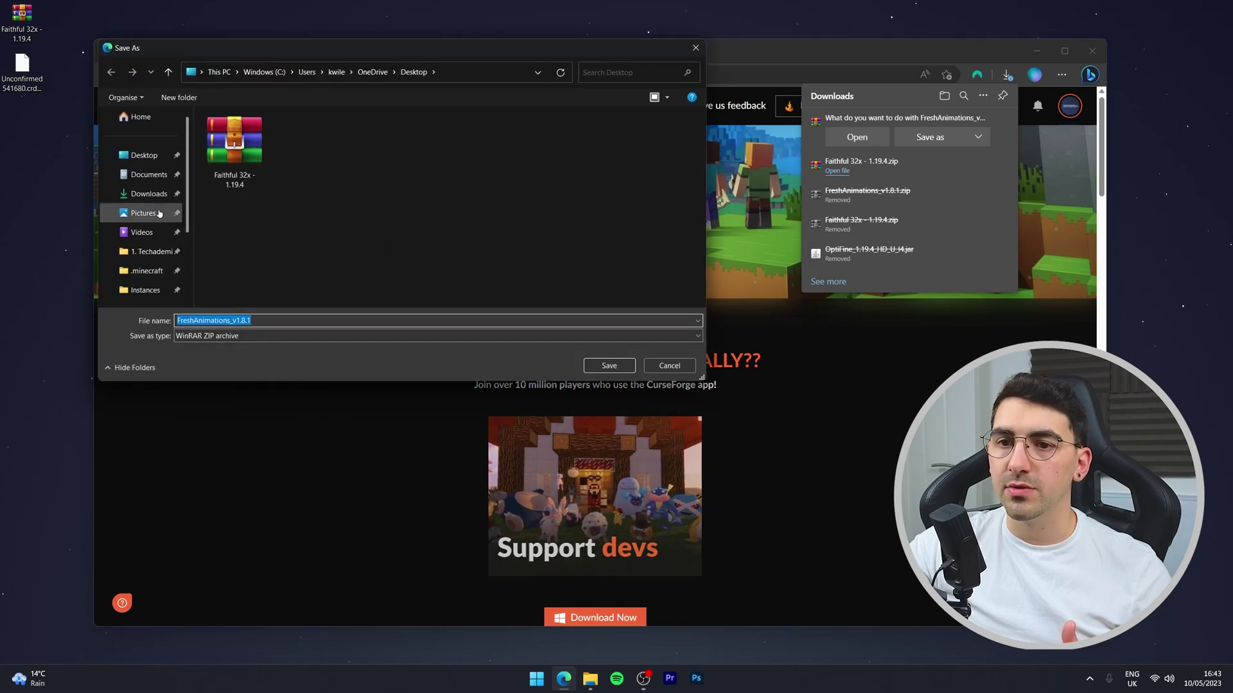
pyautogui.click(144, 154)
pyautogui.click(609, 365)
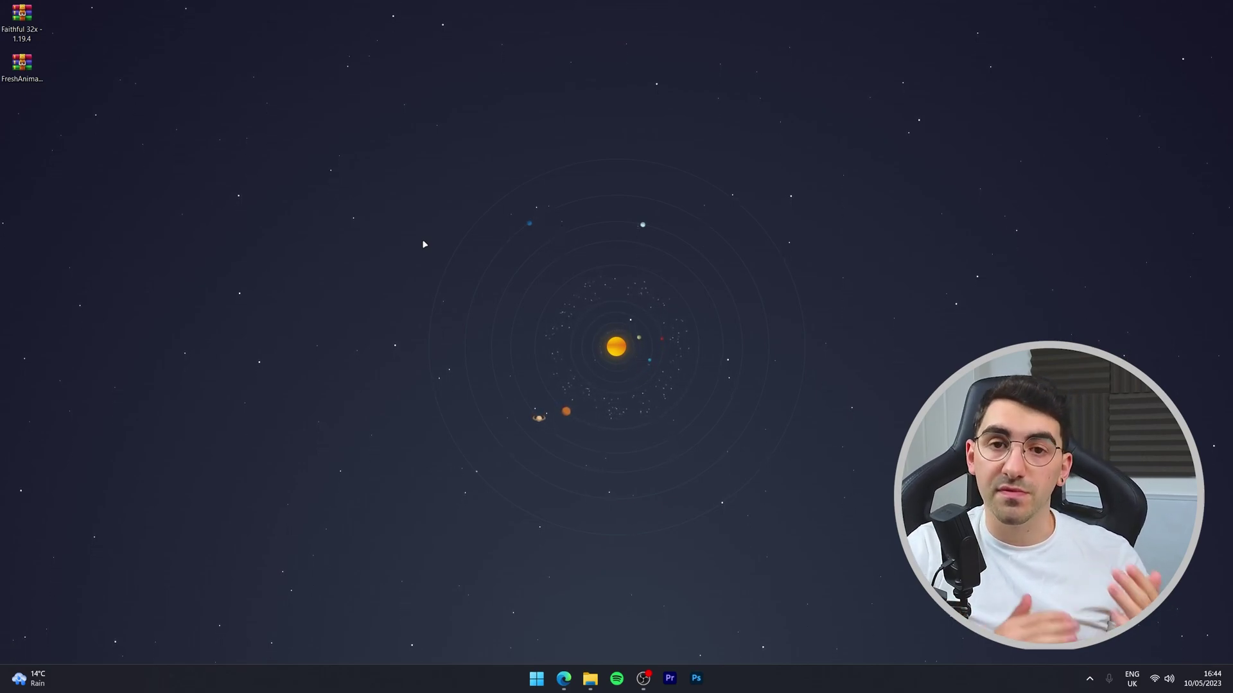
# Open the newest 1.19.4 file in the Faithful32x X FreshAnimations Files list.
pyautogui.click(564, 679)
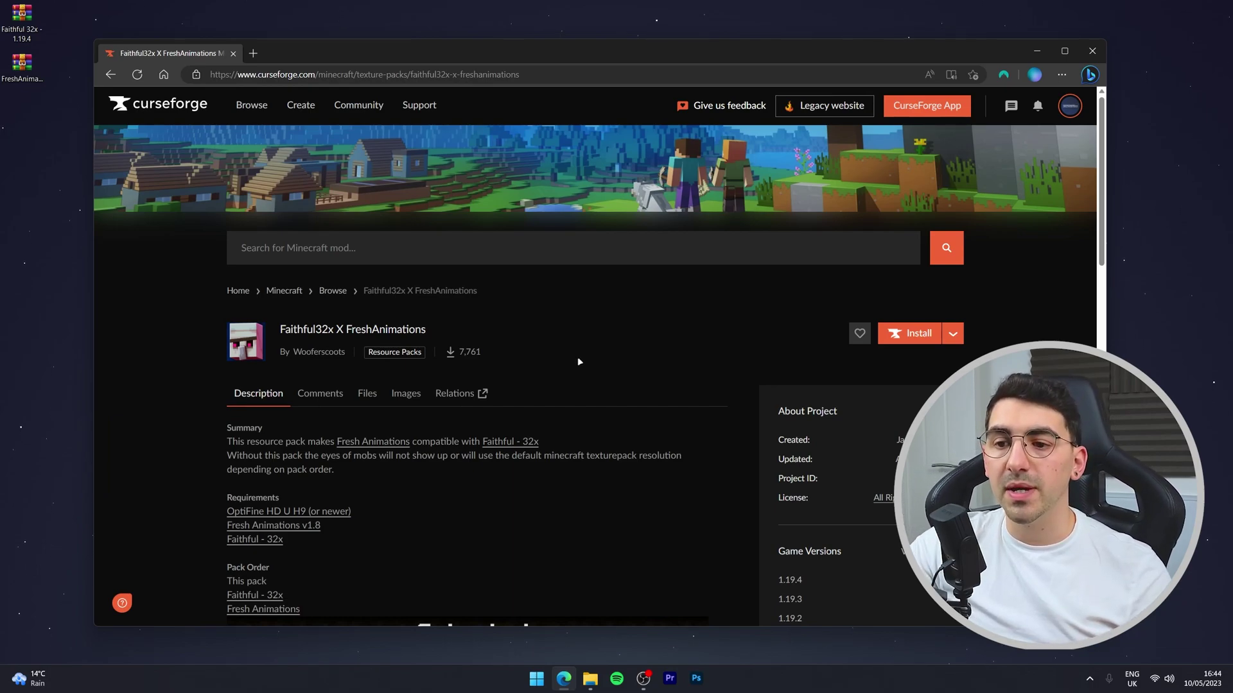
pyautogui.click(365, 394)
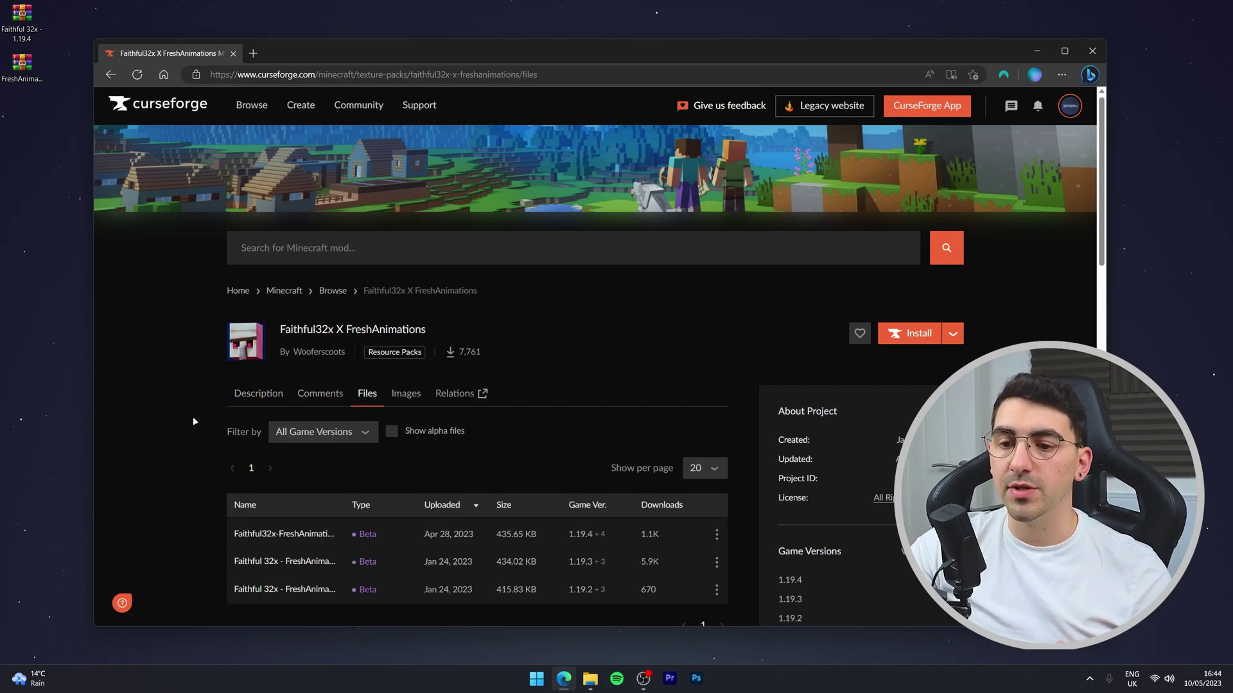
pyautogui.scroll(-1, 196, 412)
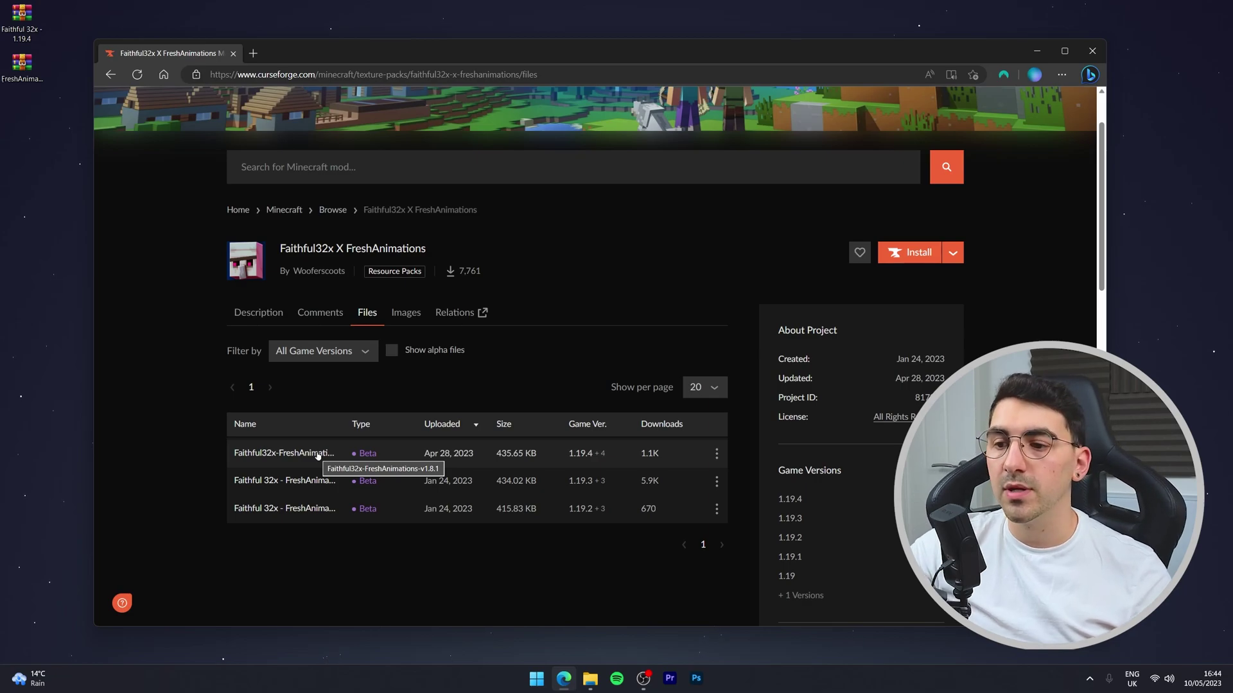
pyautogui.click(317, 454)
pyautogui.scroll(-2, 319, 428)
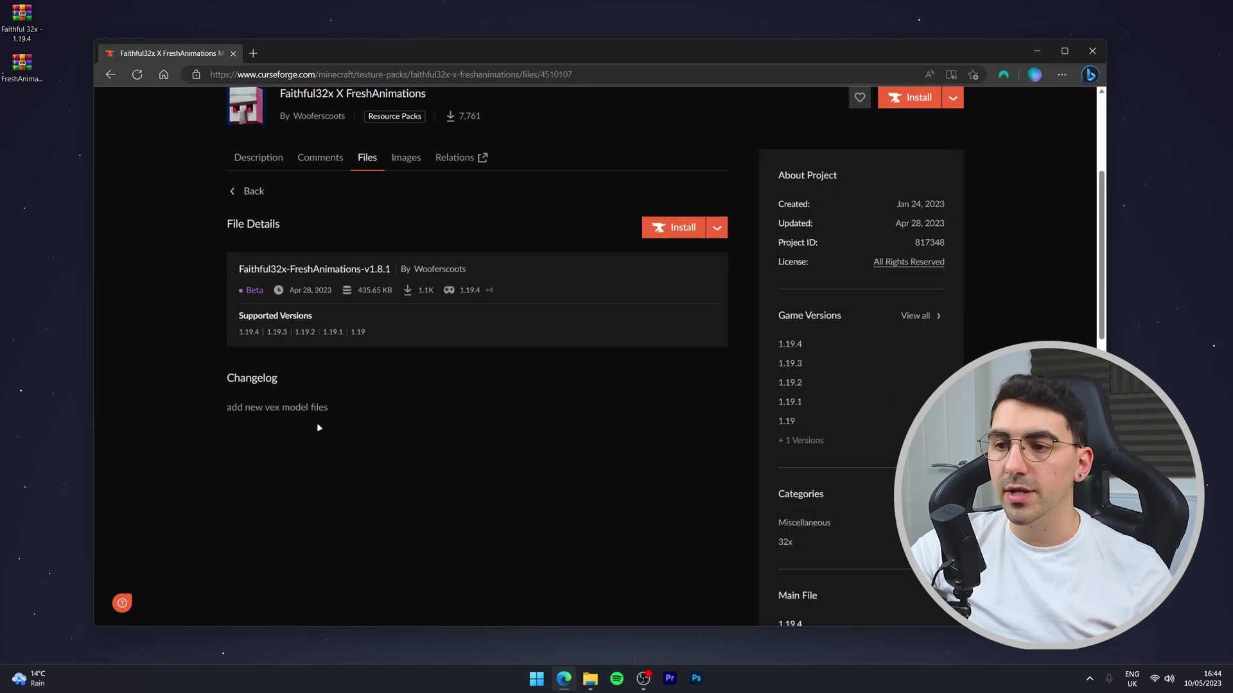
# Download that zip directly and save it onto the desktop.
pyautogui.click(716, 228)
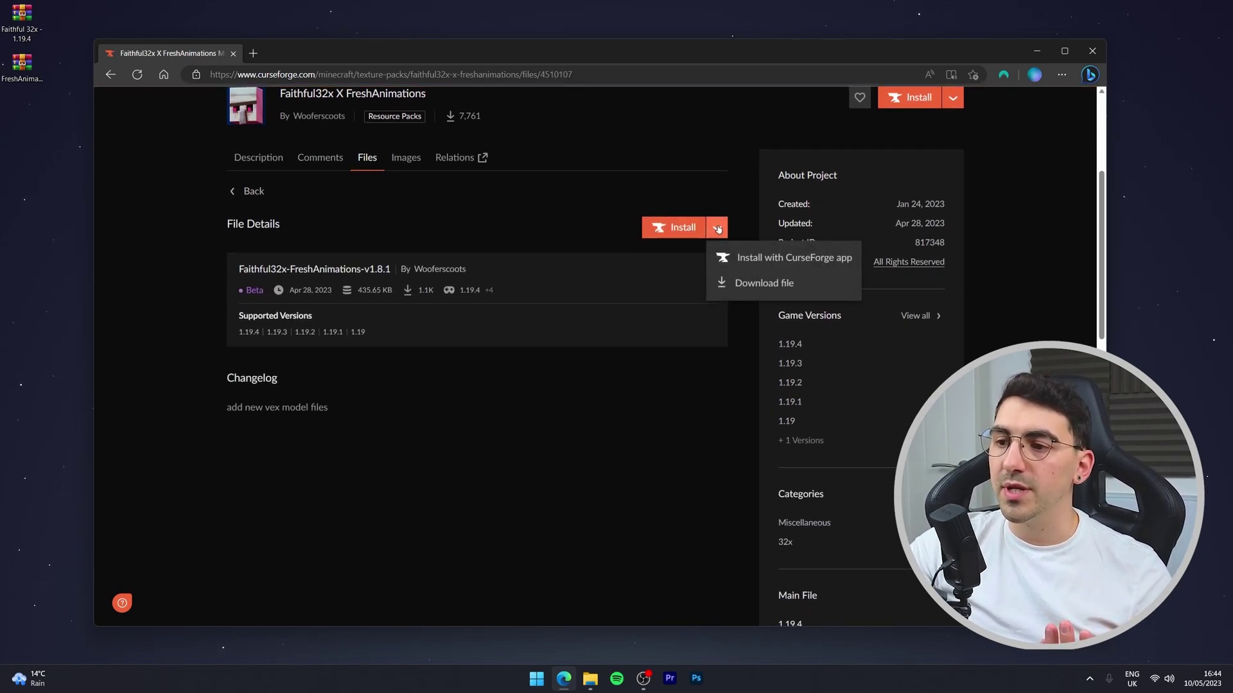
pyautogui.click(788, 289)
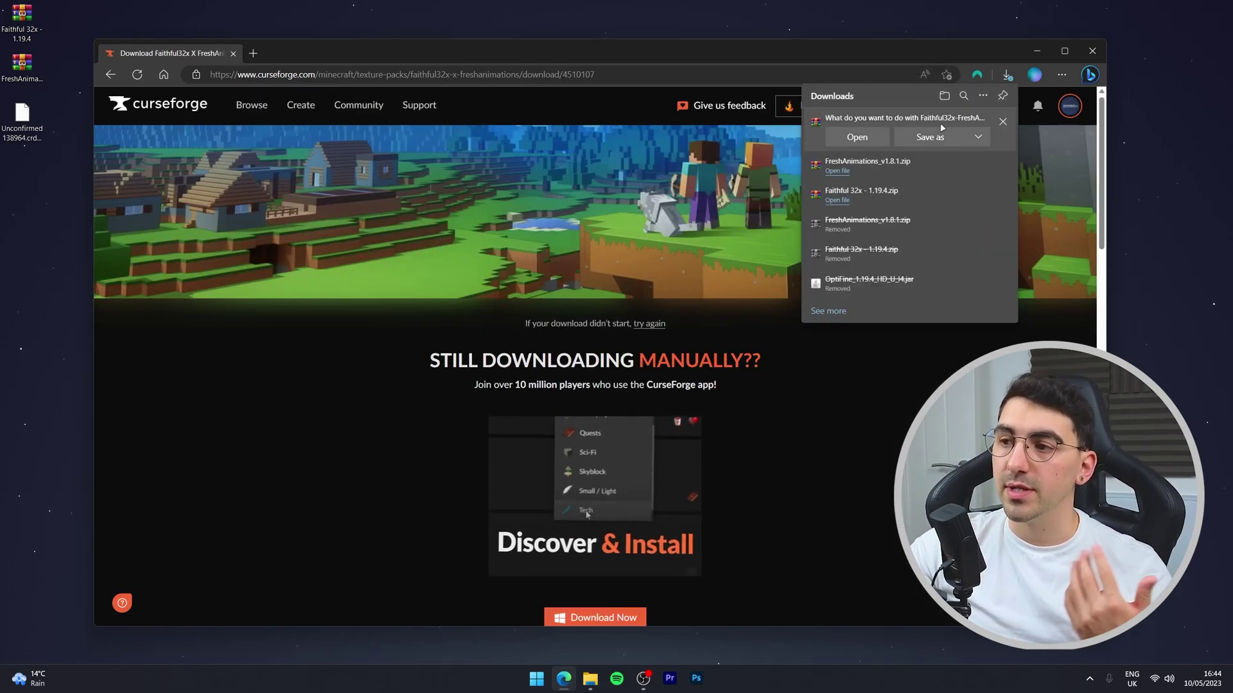
pyautogui.click(930, 137)
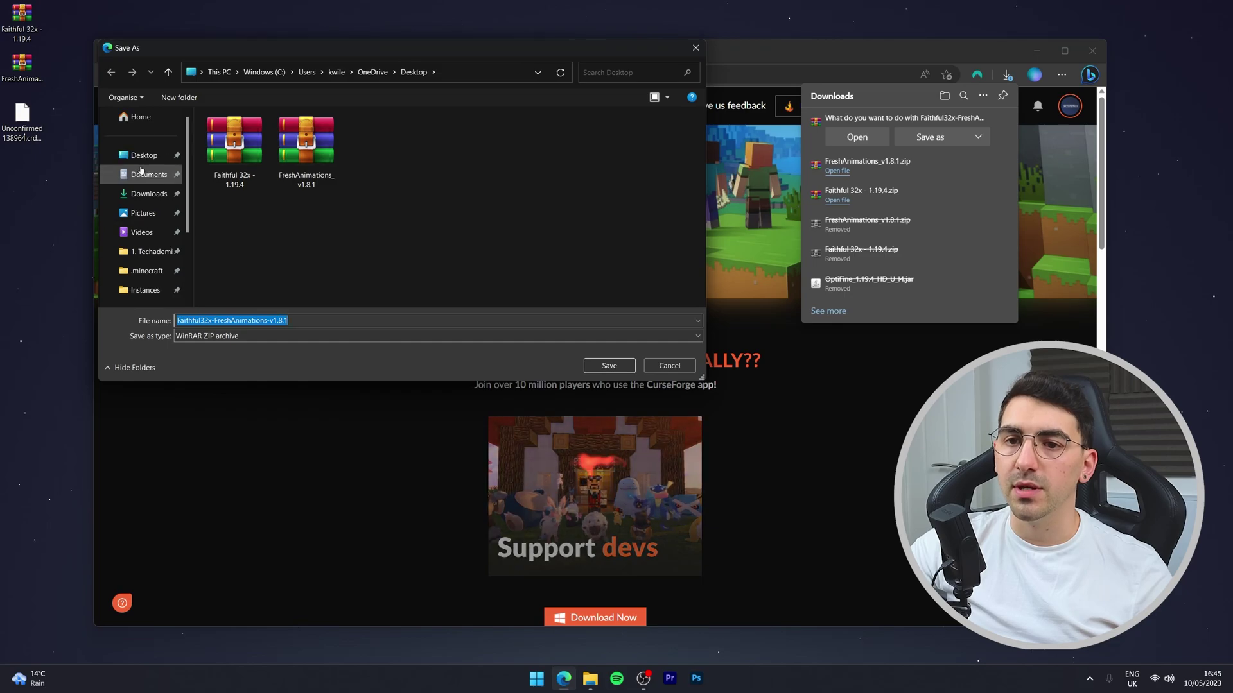
pyautogui.click(610, 363)
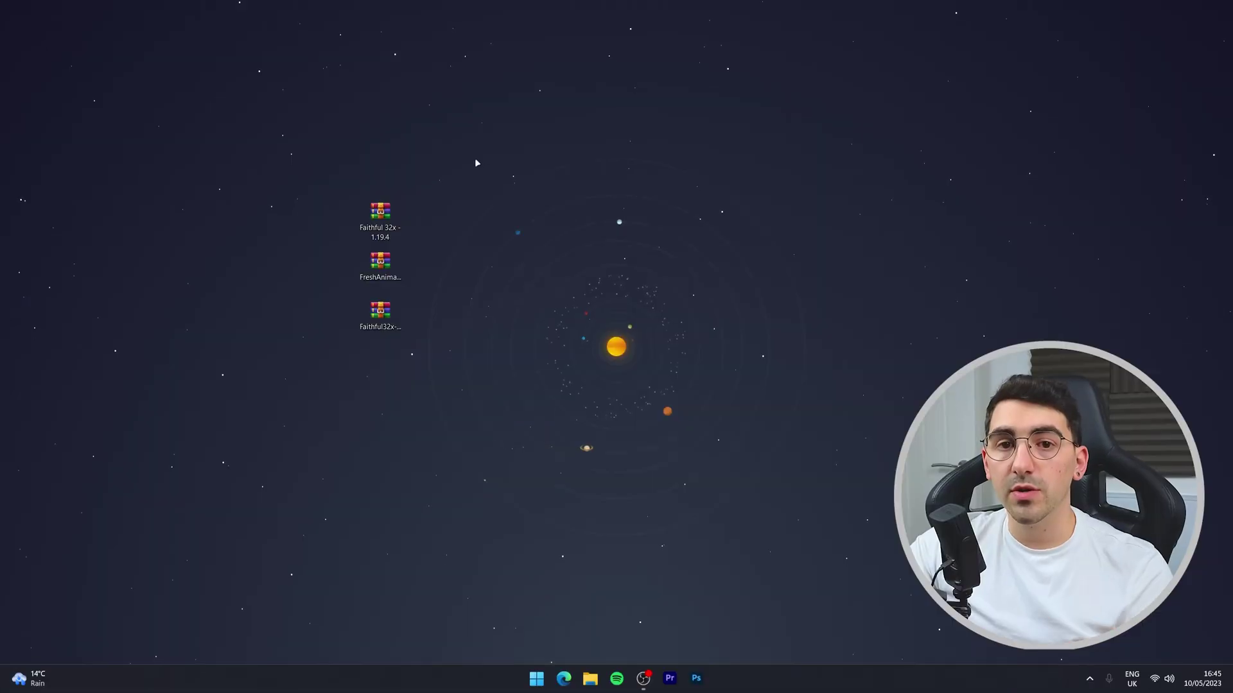
pyautogui.moveTo(489, 110); pyautogui.dragTo(326, 406)
pyautogui.click(477, 263)
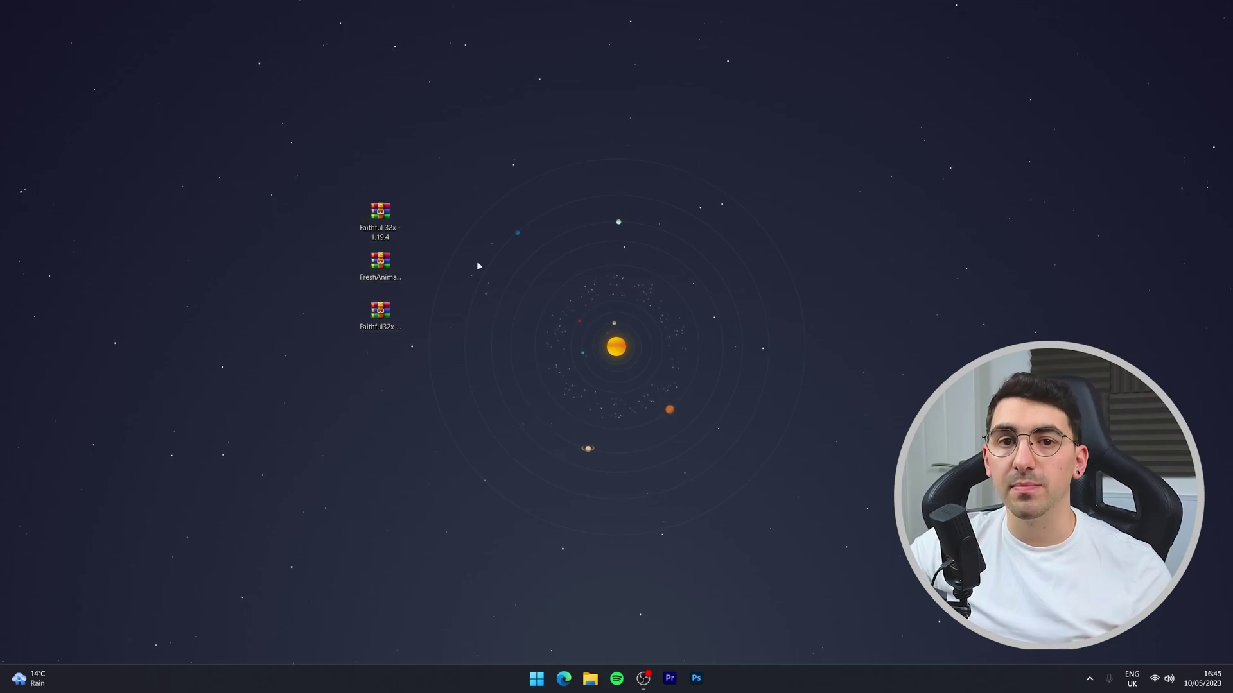
# Open the .minecraft resourcepacks folder through Run with %appdata%.
pyautogui.rightClick(538, 683)
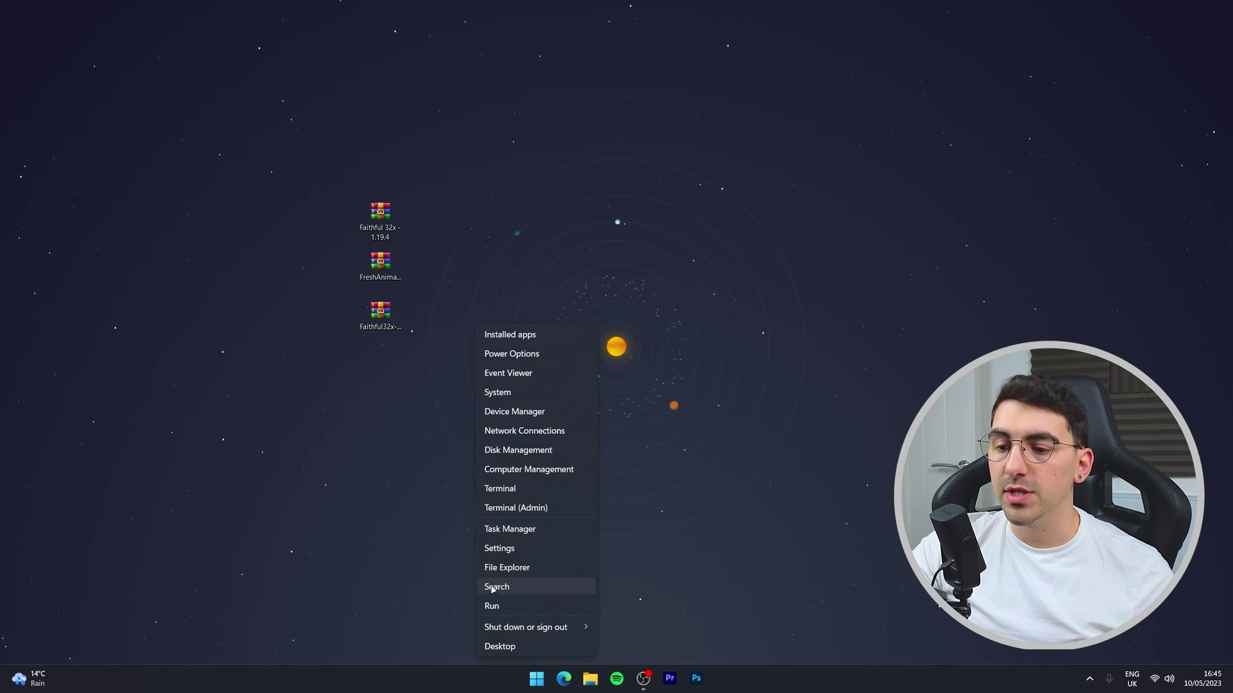
pyautogui.click(488, 606)
pyautogui.click(138, 595)
pyautogui.click(94, 633)
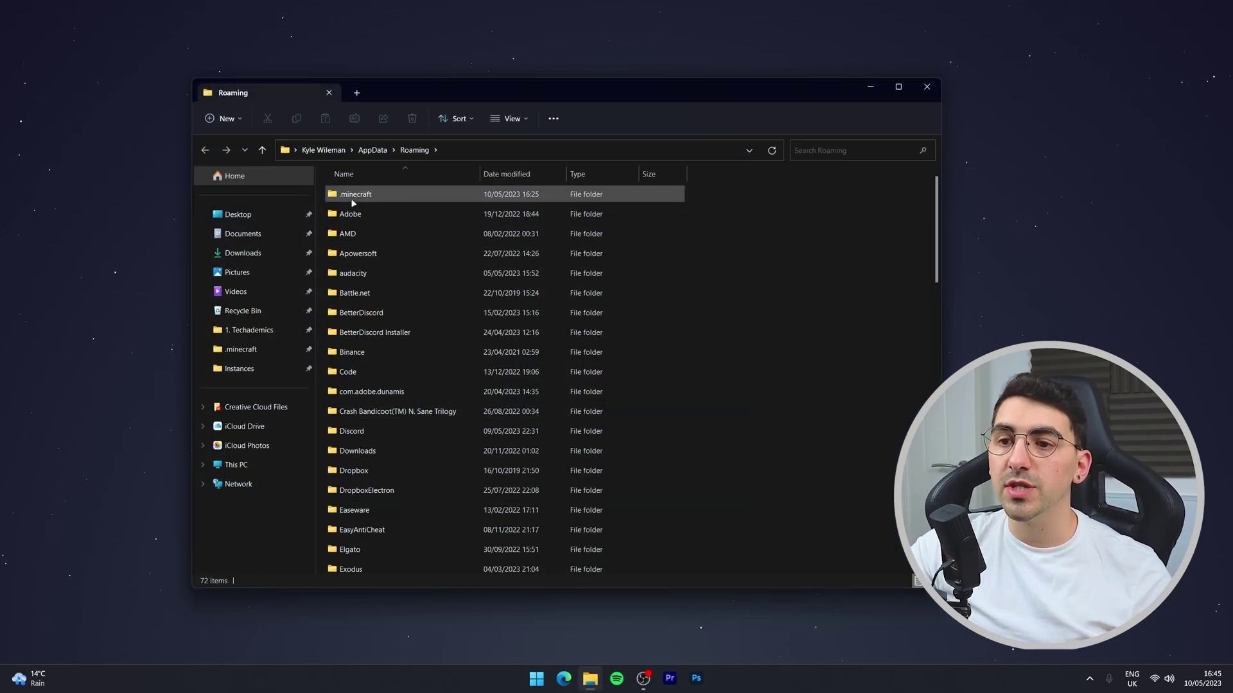
pyautogui.doubleClick(396, 195)
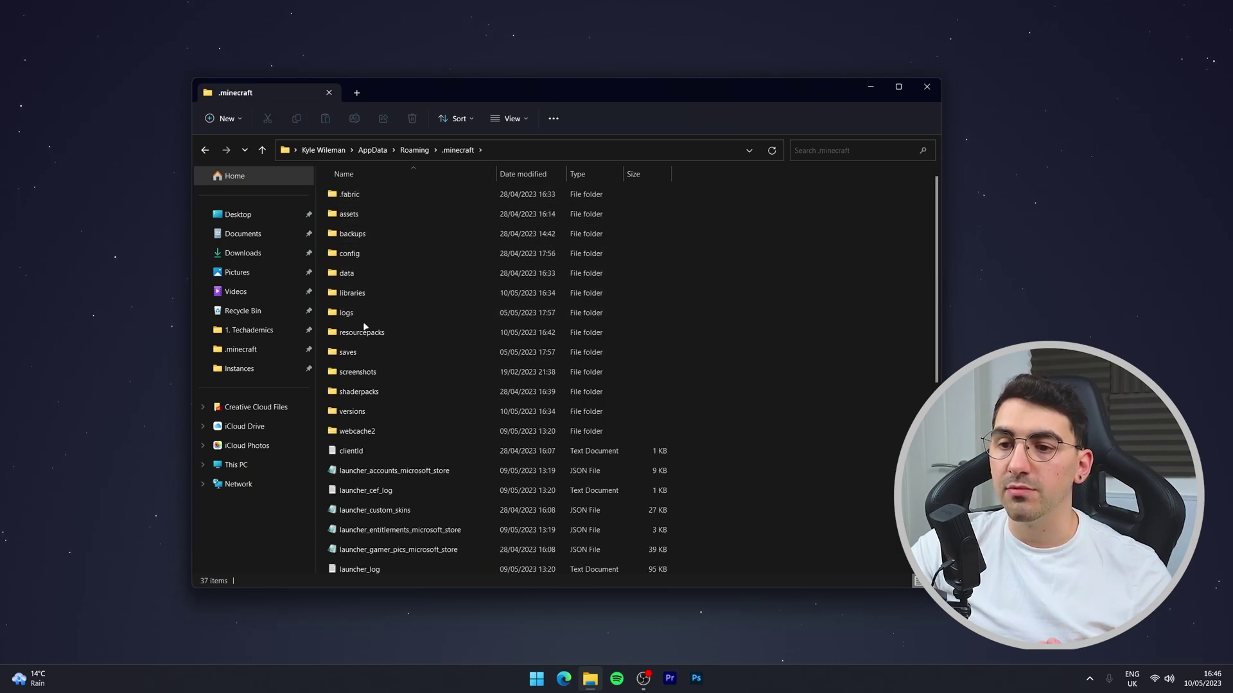
pyautogui.doubleClick(413, 334)
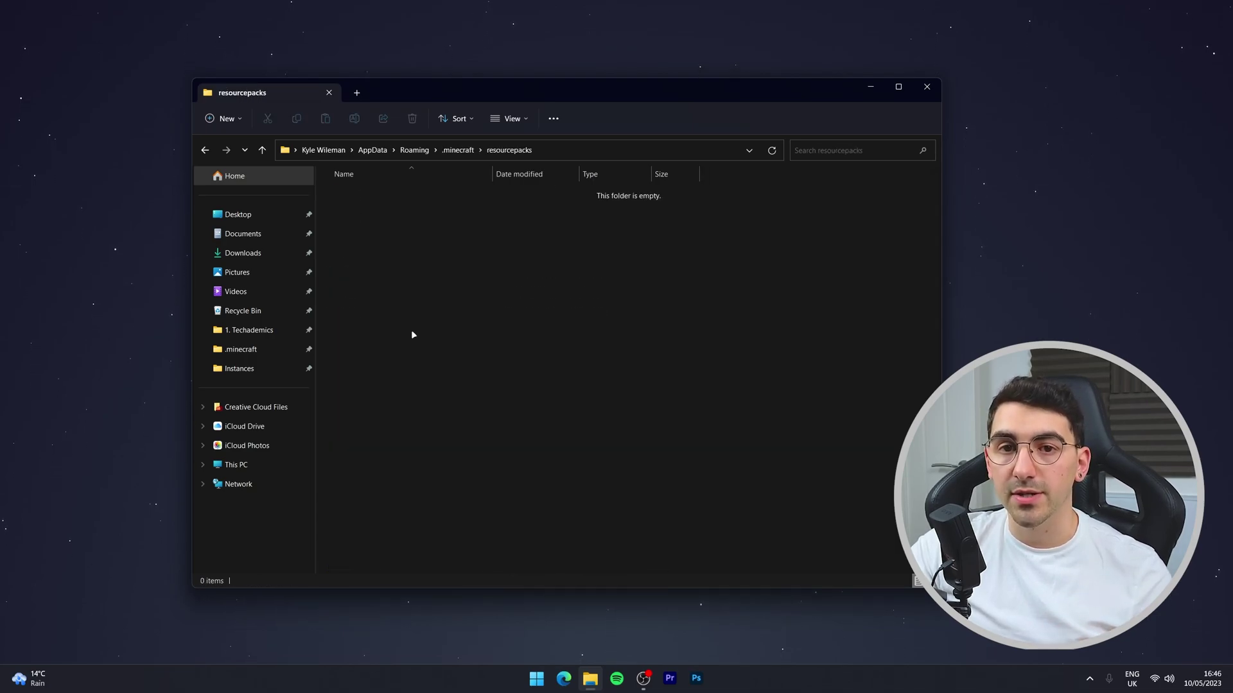
# Drag the three pack zips from the Desktop into resourcepacks, then close Explorer.
pyautogui.click(356, 93)
pyautogui.click(238, 214)
pyautogui.moveTo(633, 340); pyautogui.dragTo(494, 356)
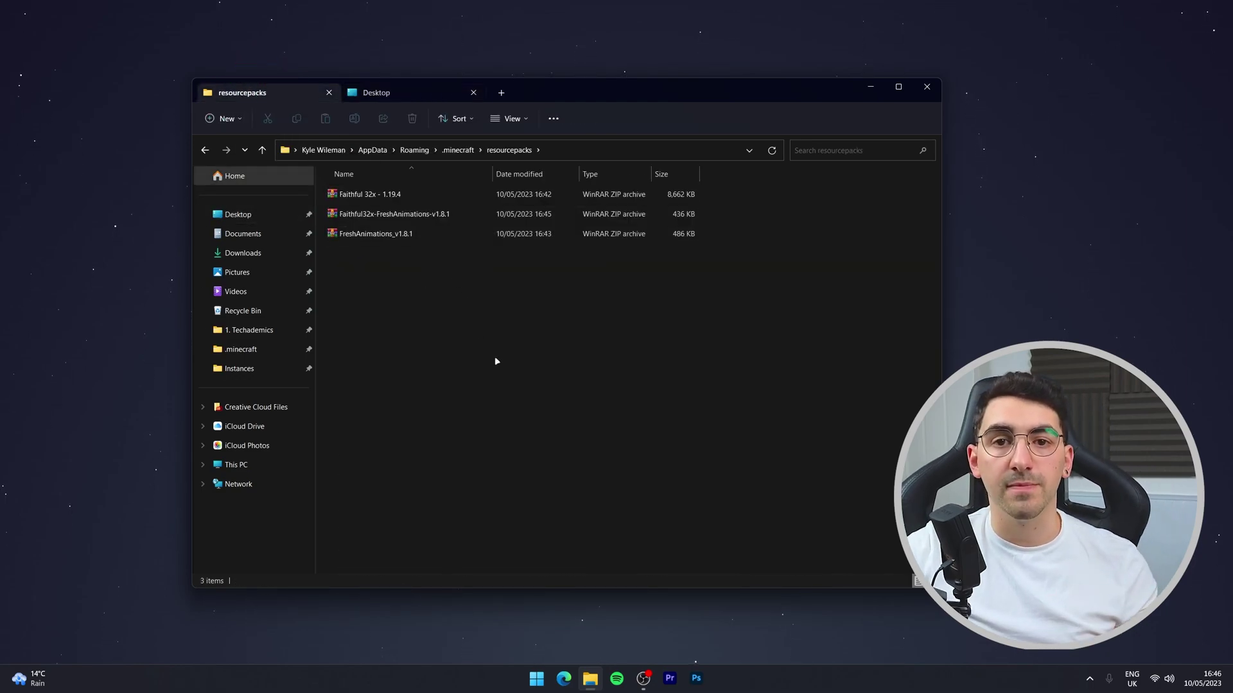
pyautogui.click(926, 88)
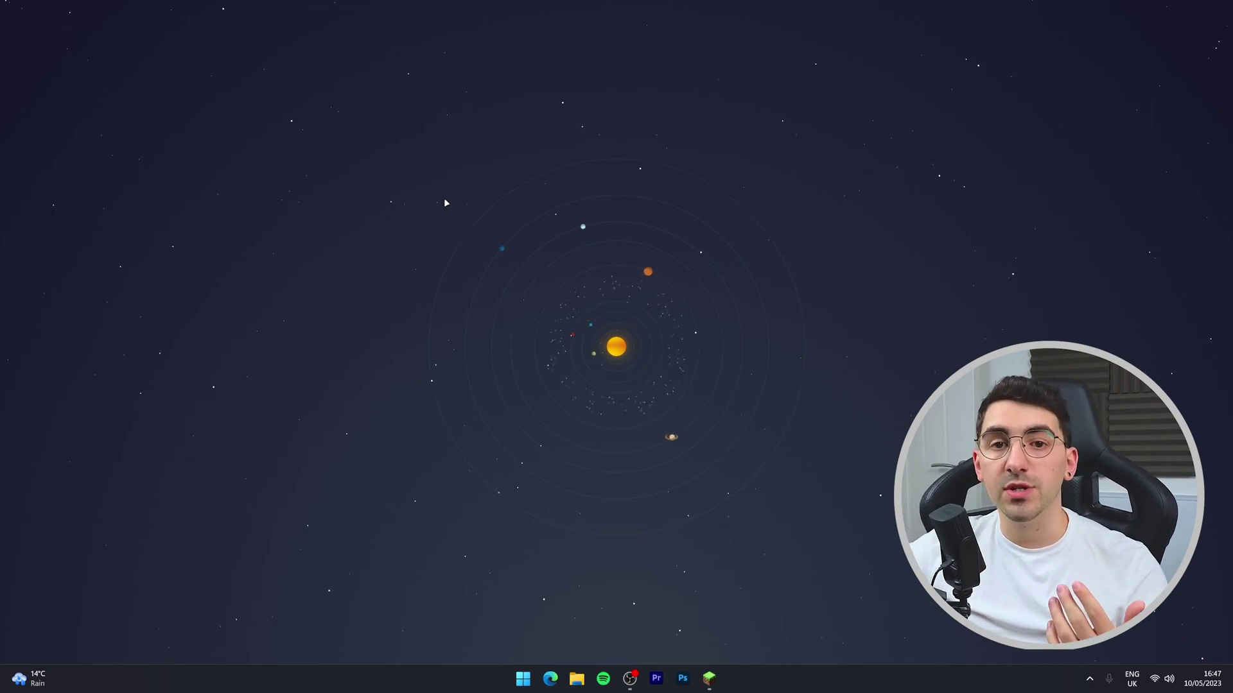
# Launch Minecraft with the OptiFine 1.19.4 installation picked in the launcher.
pyautogui.click(708, 681)
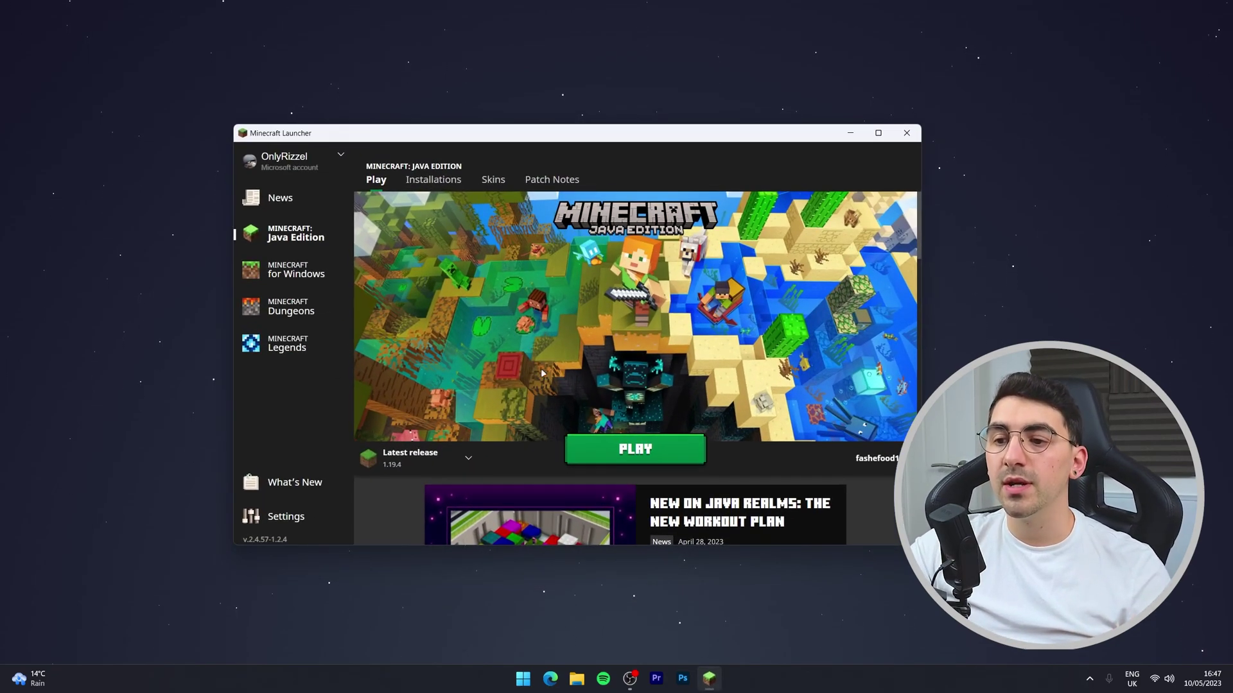
pyautogui.click(426, 462)
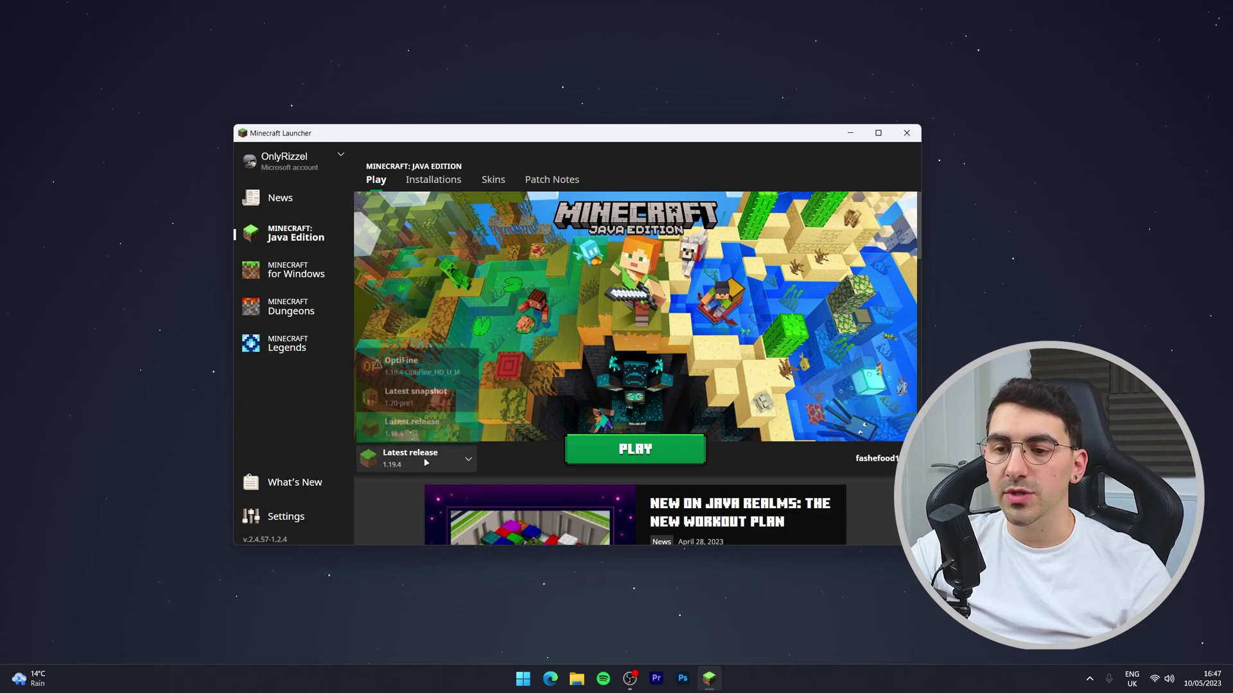
pyautogui.click(441, 368)
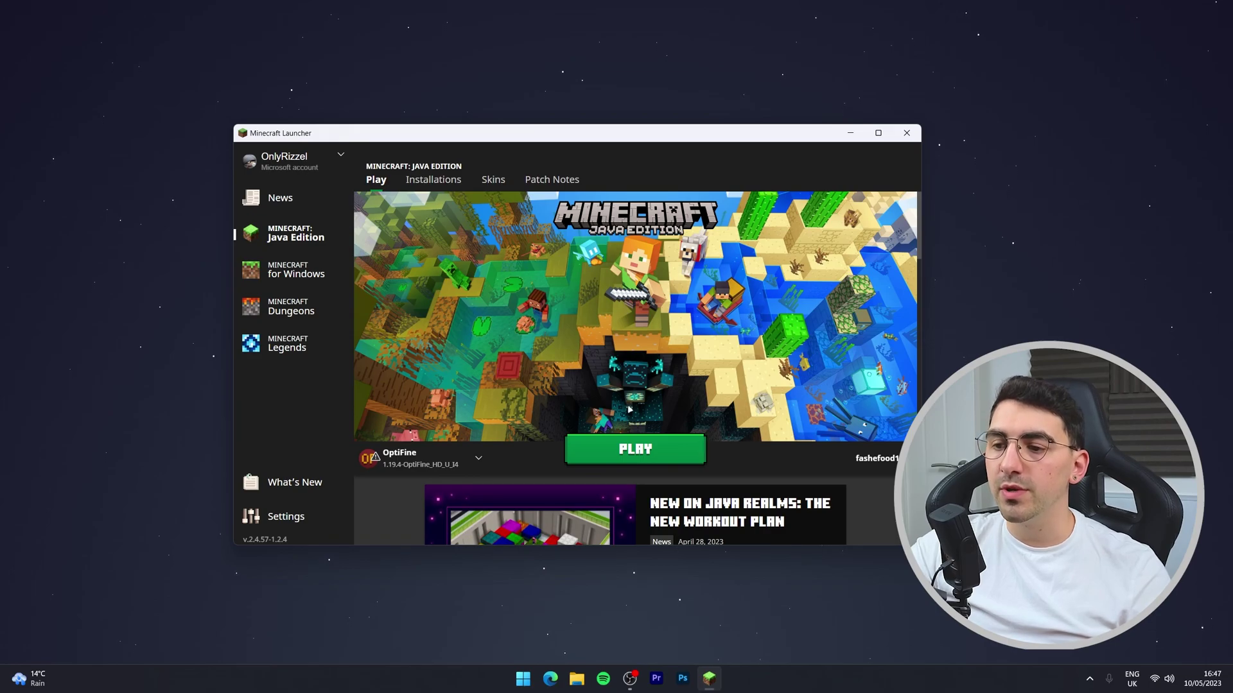
pyautogui.click(681, 447)
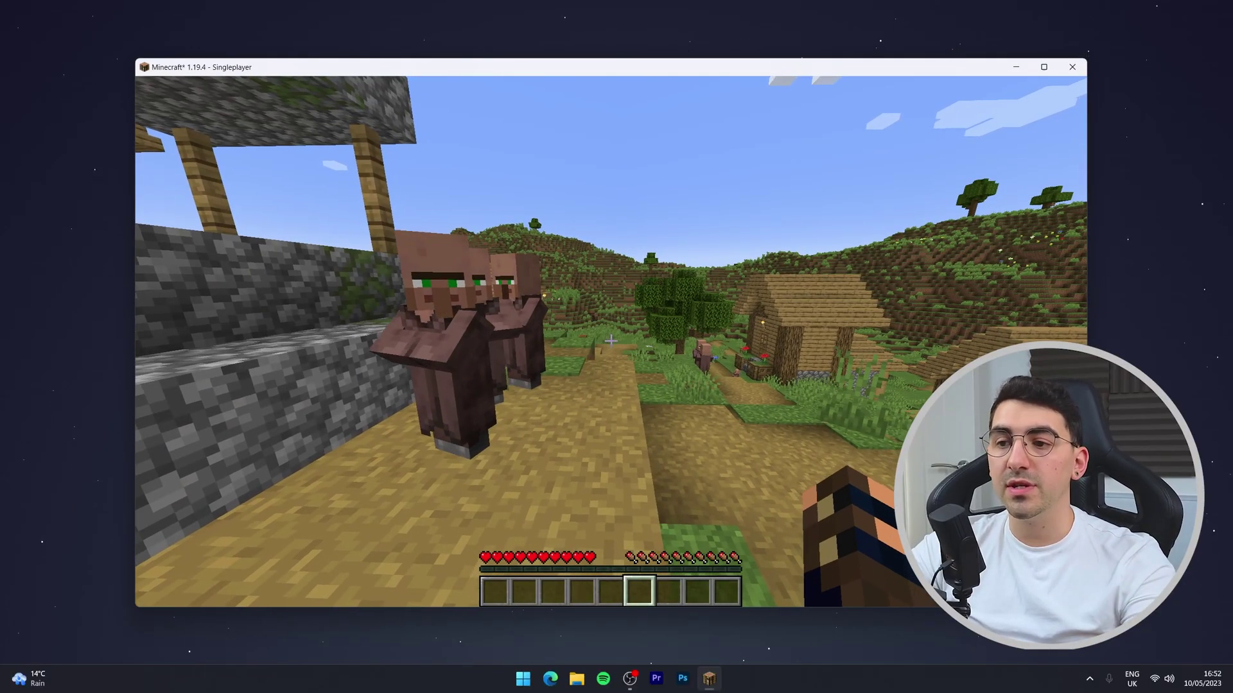
# Pause the game and go to Options > Resource Packs.
pyautogui.press('w')
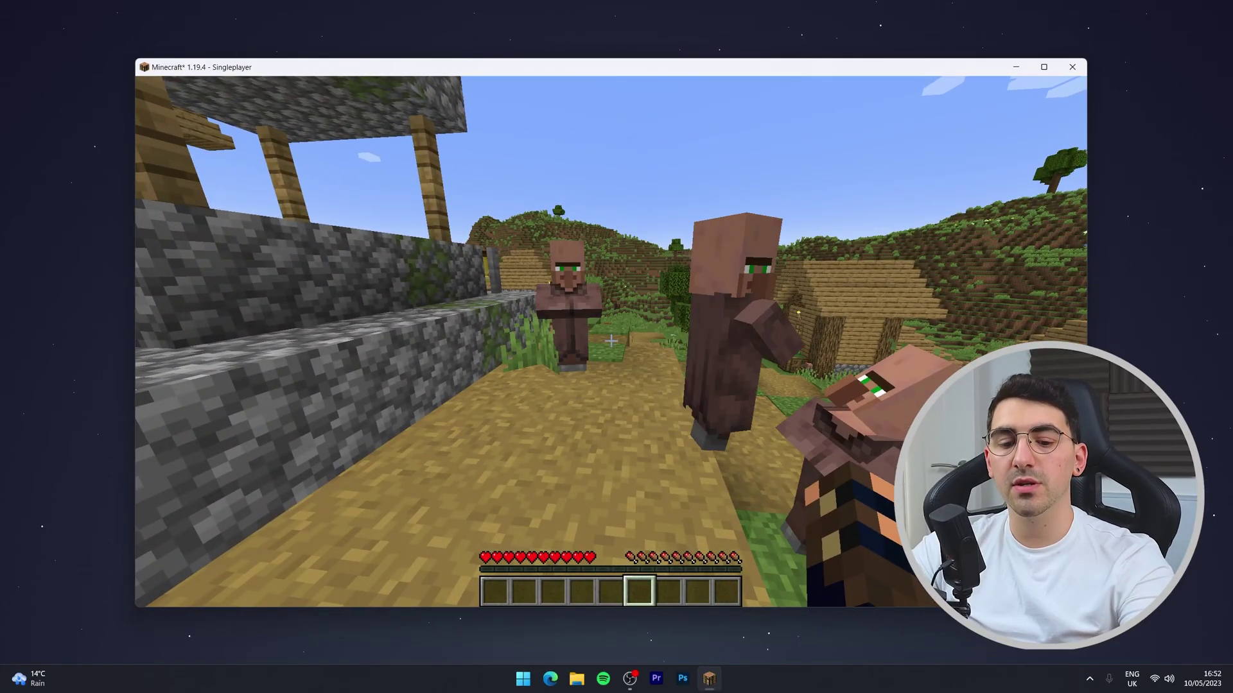
pyautogui.press('Escape')
pyautogui.click(581, 341)
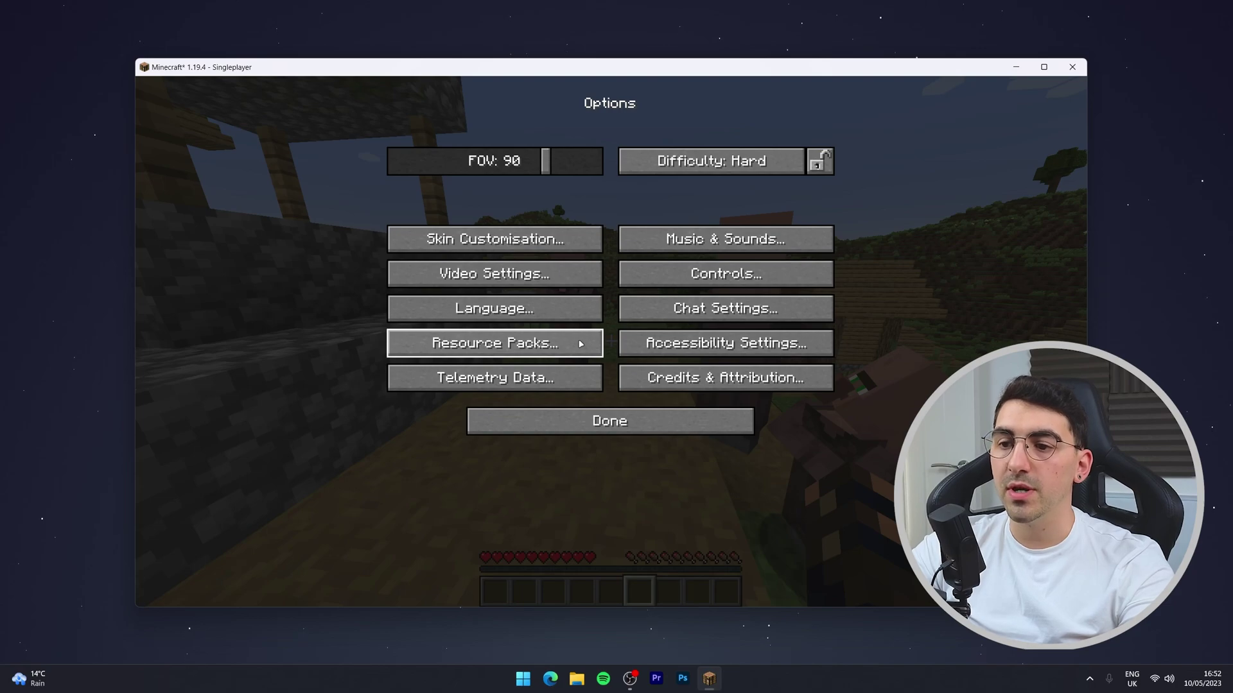
pyautogui.click(553, 347)
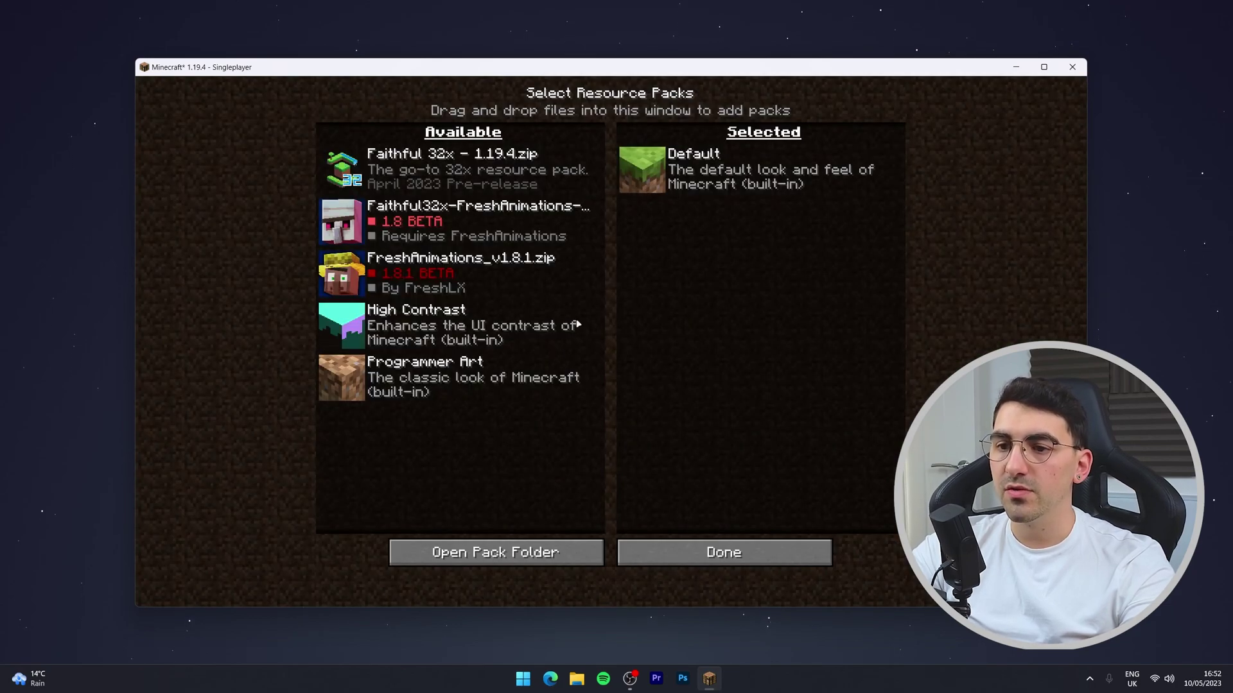
# Enable FreshAnimations, the compatibility pack and Faithful 32x, move Faithful 32x down one, and apply.
pyautogui.click(335, 275)
pyautogui.click(338, 221)
pyautogui.click(346, 170)
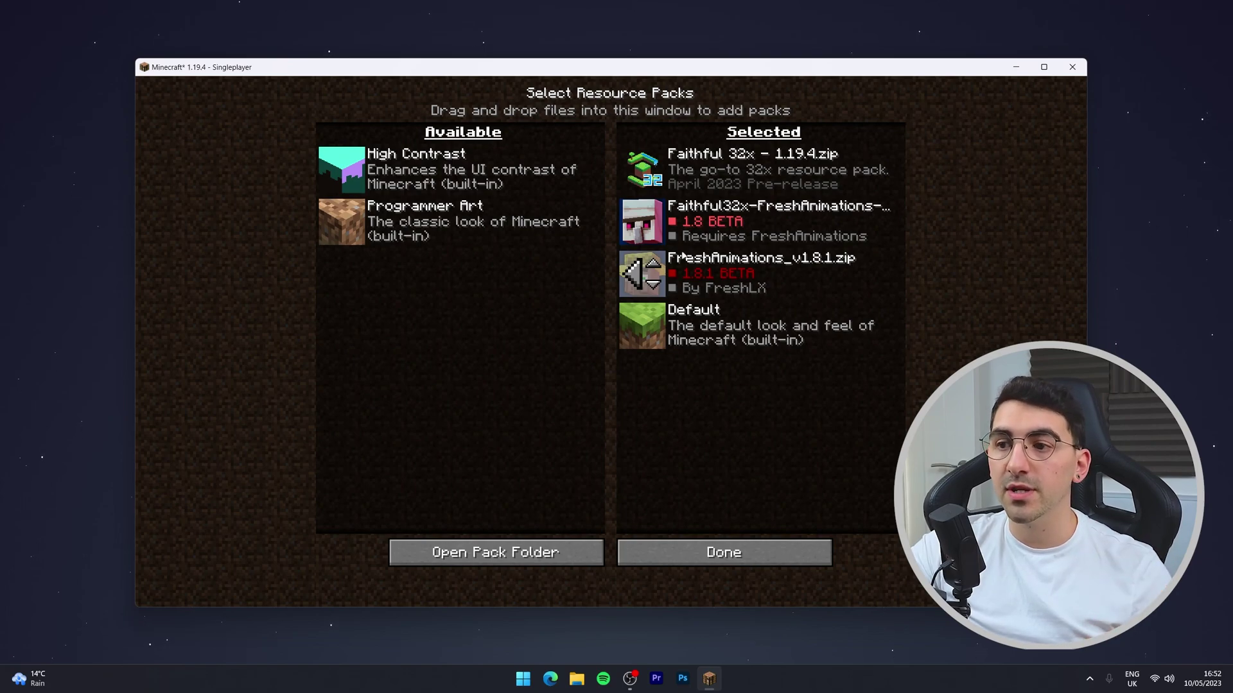
pyautogui.click(653, 181)
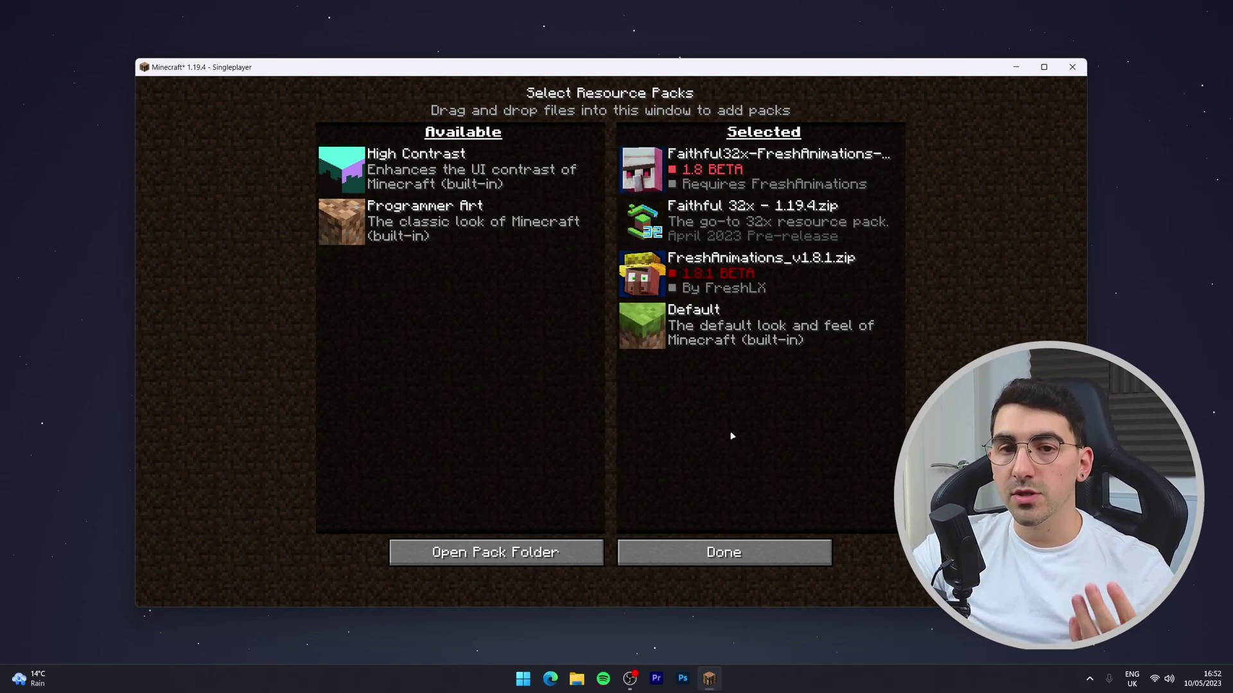
pyautogui.click(768, 541)
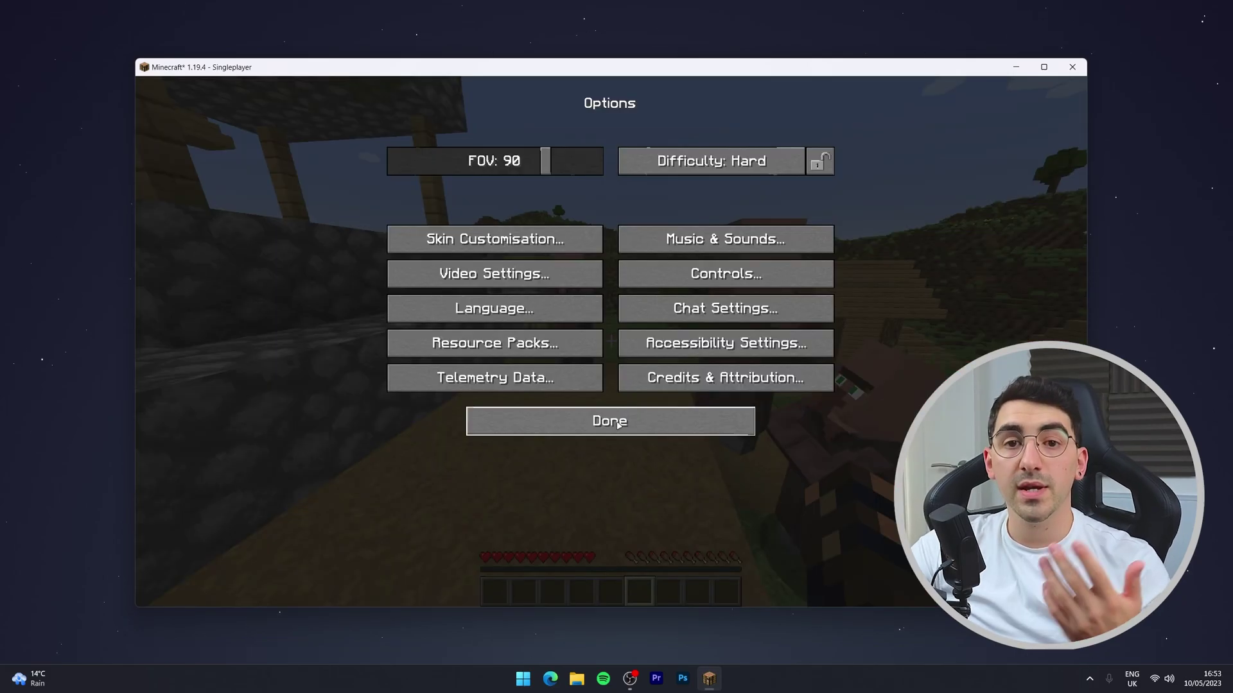
# Return to the village world and hit a villager to see its animation.
pyautogui.click(617, 425)
pyautogui.click(611, 233)
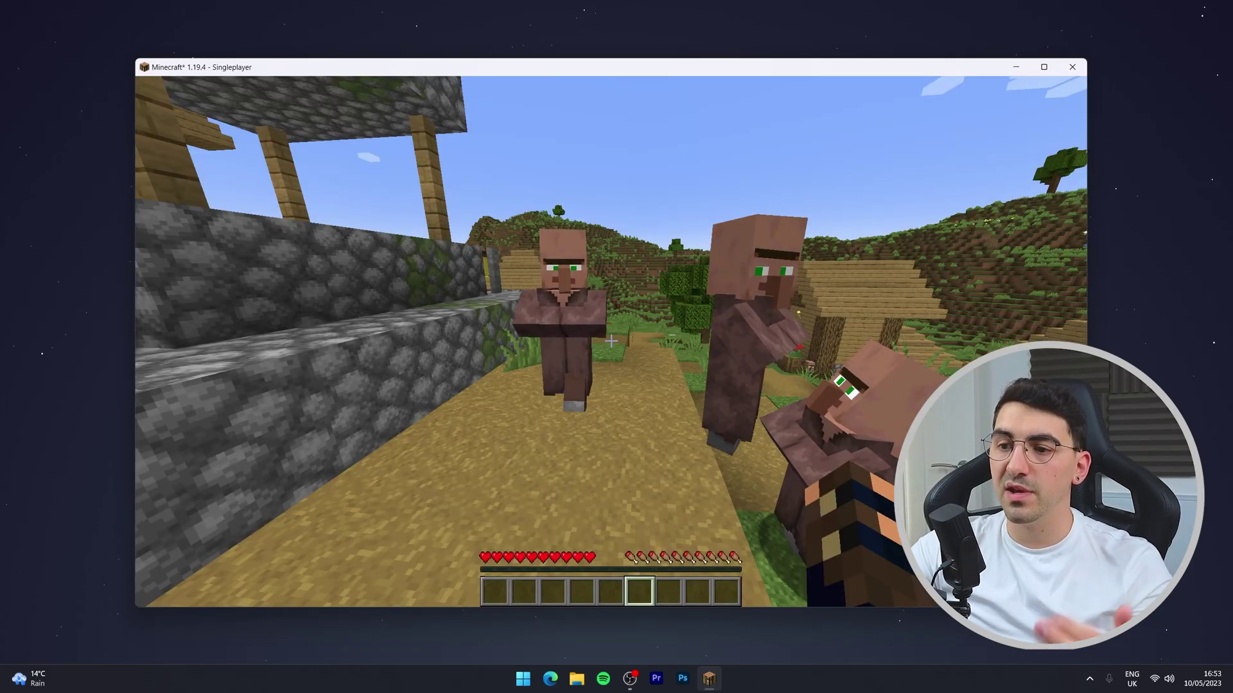
pyautogui.moveTo(611, 341)
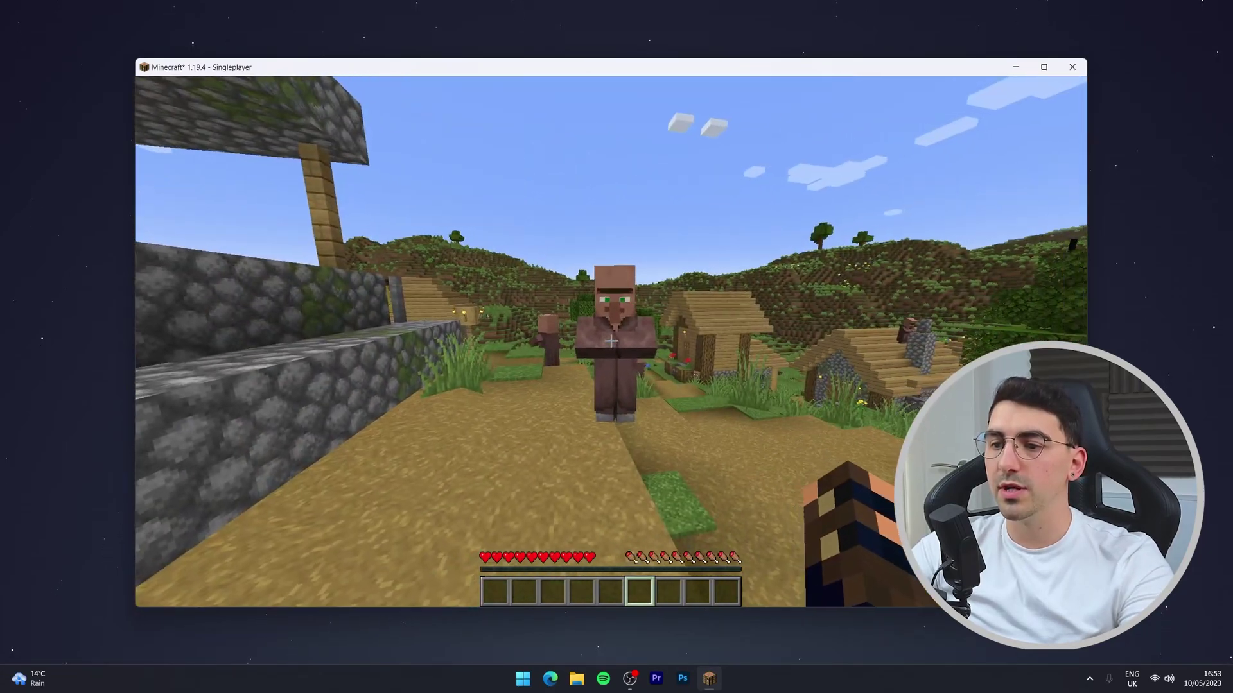
pyautogui.click(610, 341)
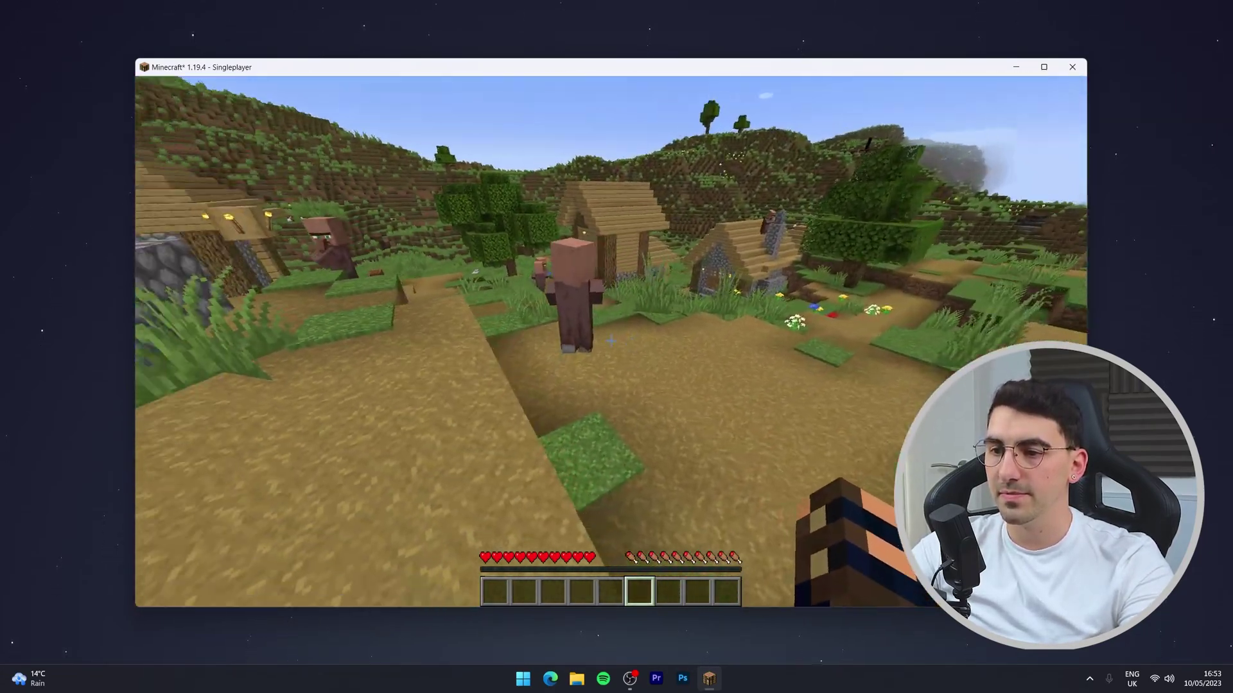
# Walk to the iron golem, hit it, then back away from it.
pyautogui.press('1')
pyautogui.press('w')
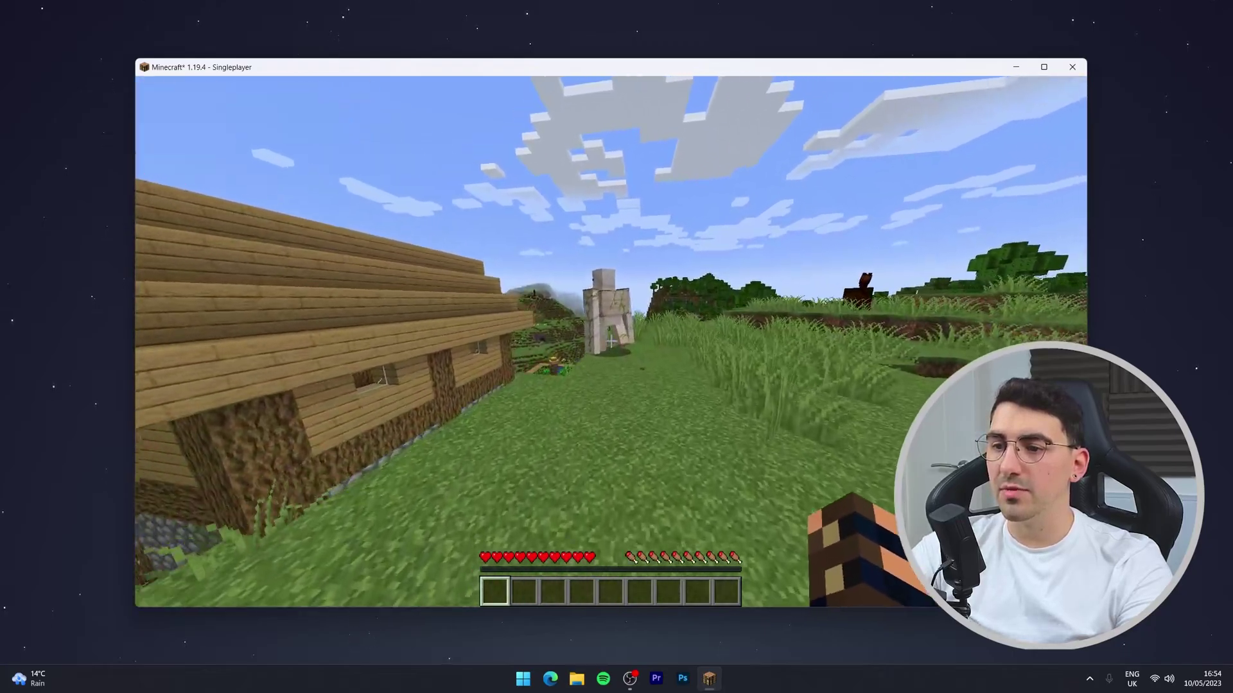
pyautogui.click(611, 341)
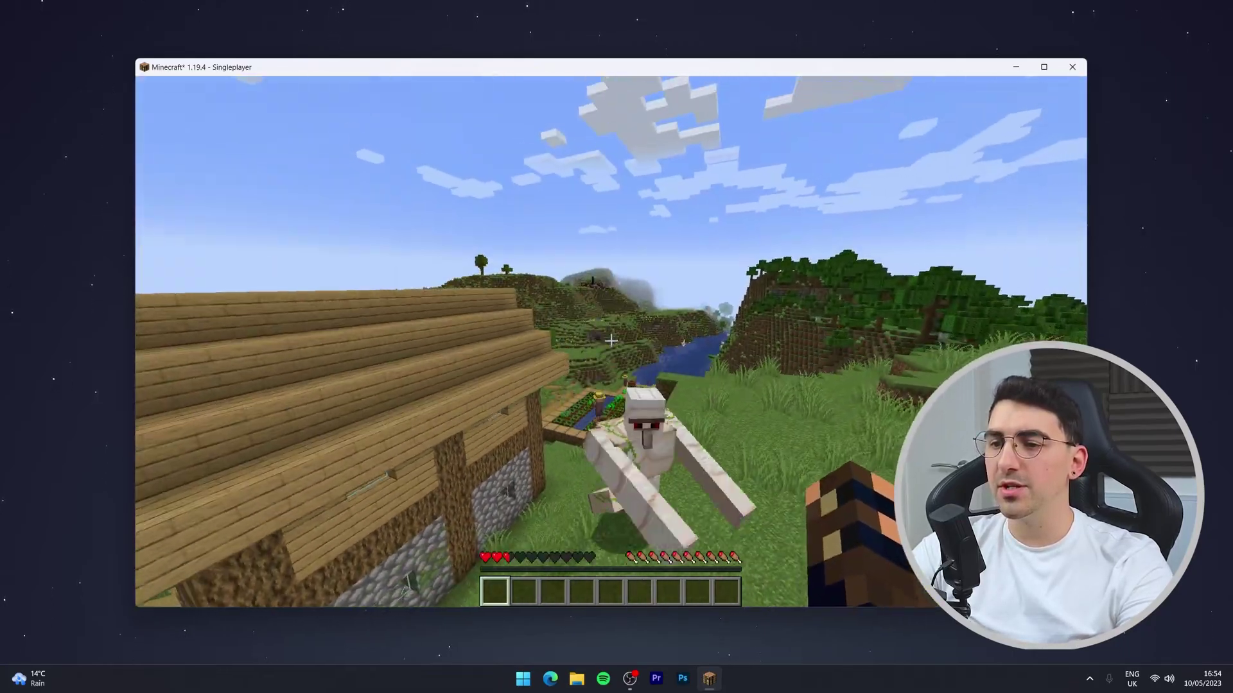
pyautogui.press('s')
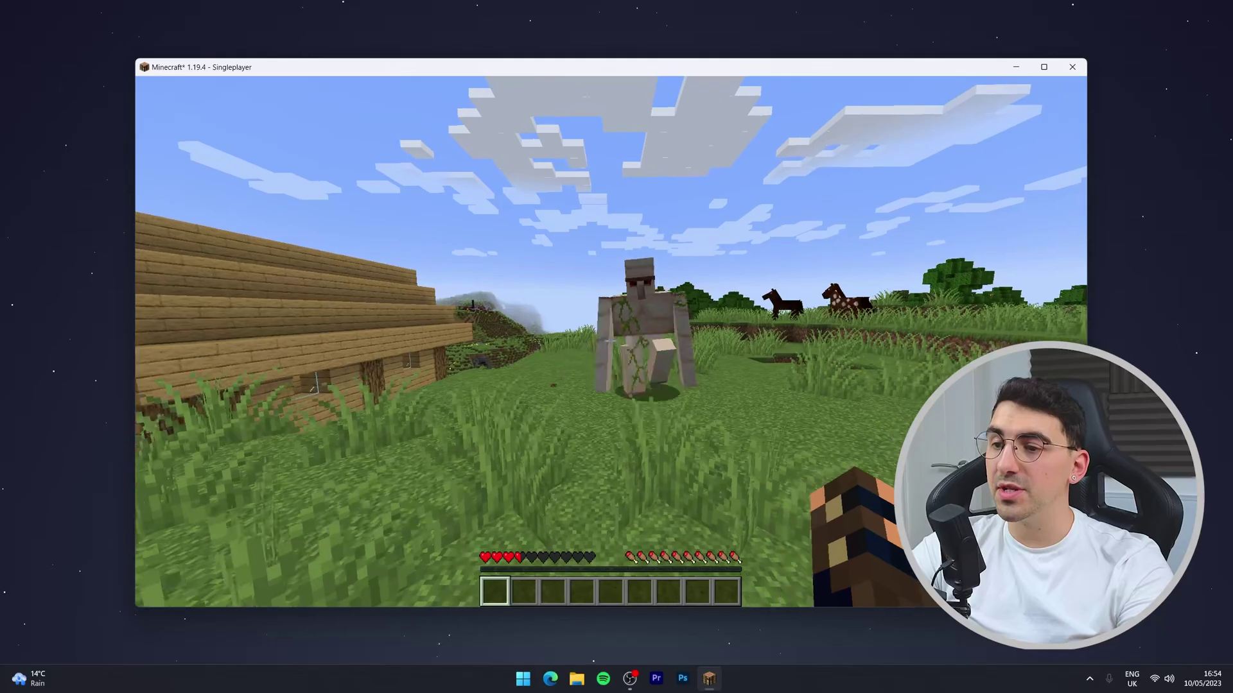
pyautogui.press('s')
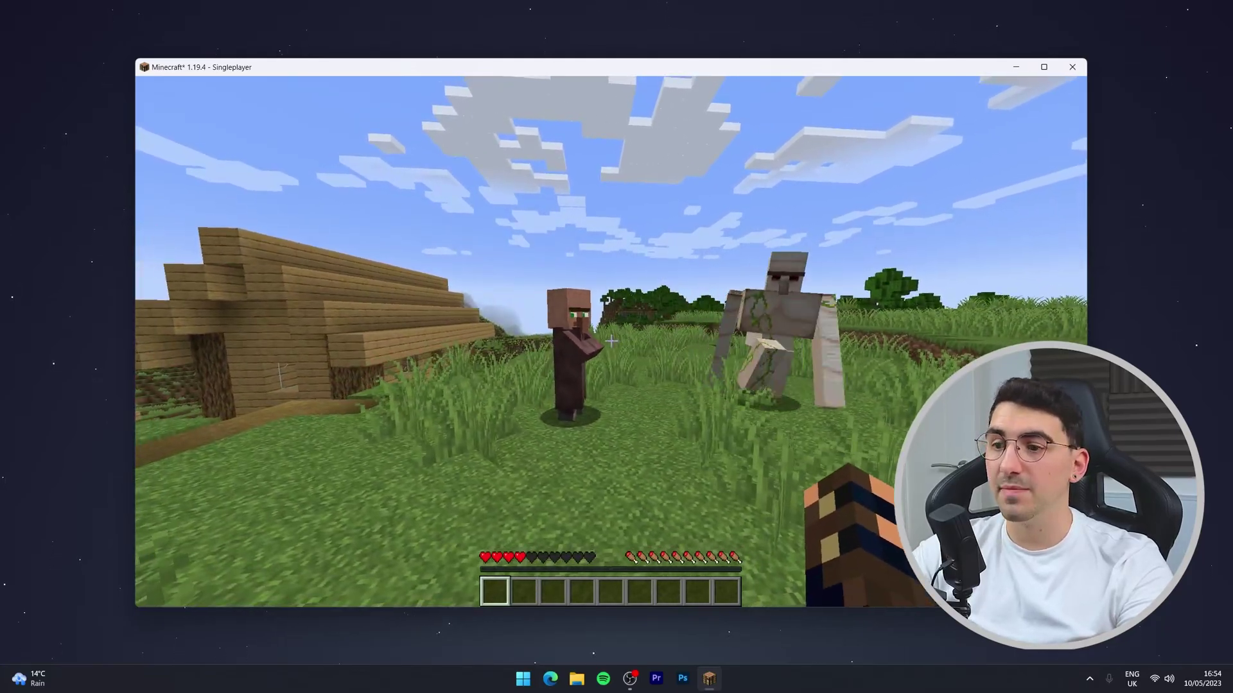